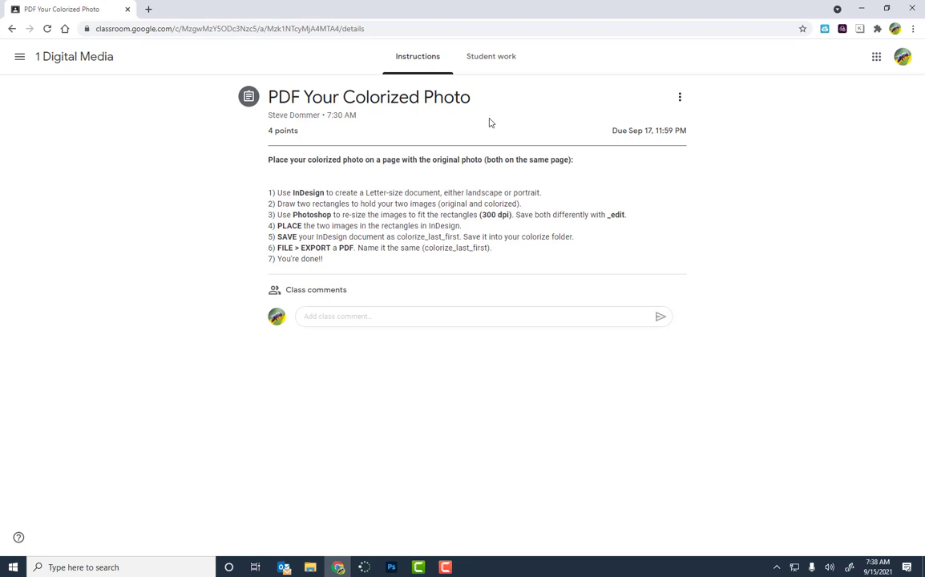
Minimize the Classroom assignment page in Chrome and dismiss the Outlook meeting reminder
click(860, 9)
click(537, 213)
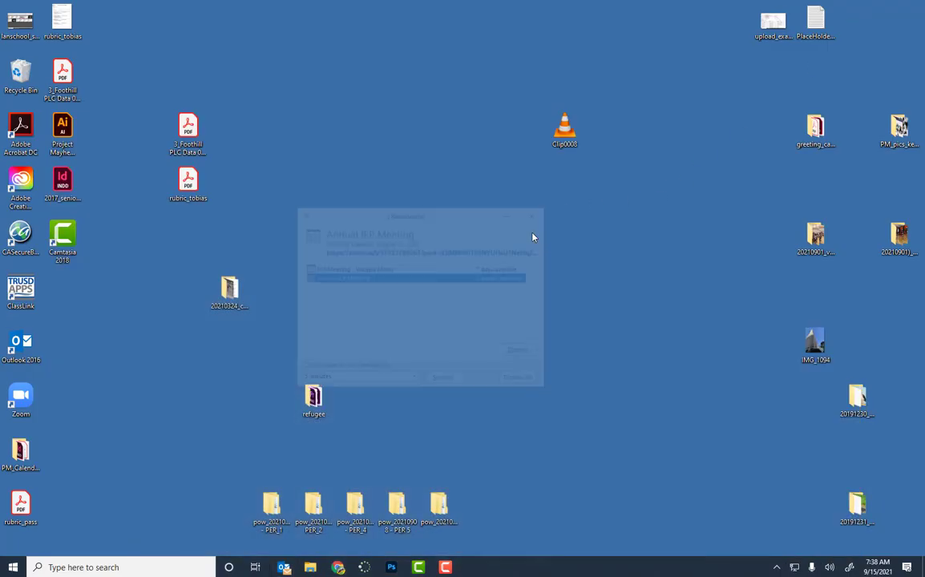
Open the colorize project folder in File Explorer
click(310, 567)
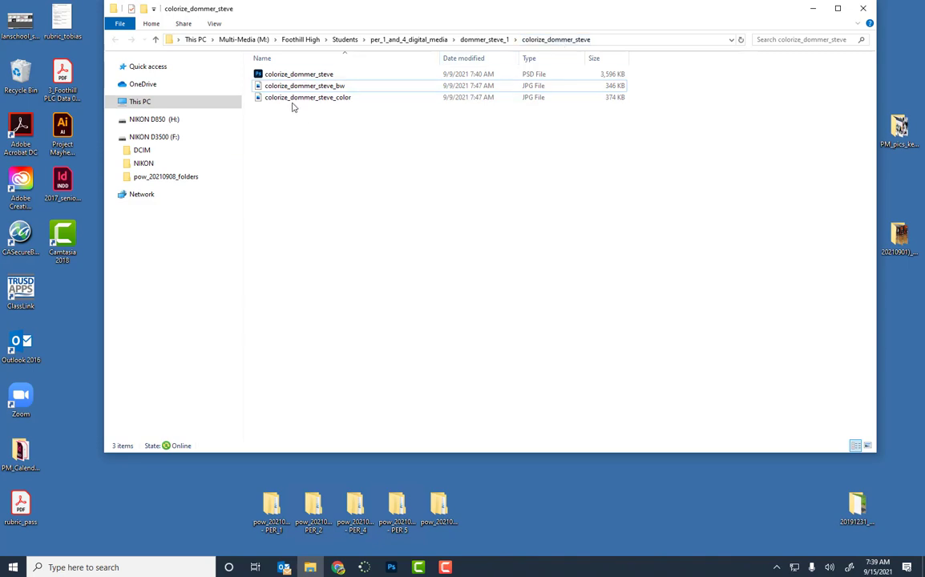
View the black-and-white water-lily JPG, flip to its colorized version and back, then close Photos
double_click(323, 90)
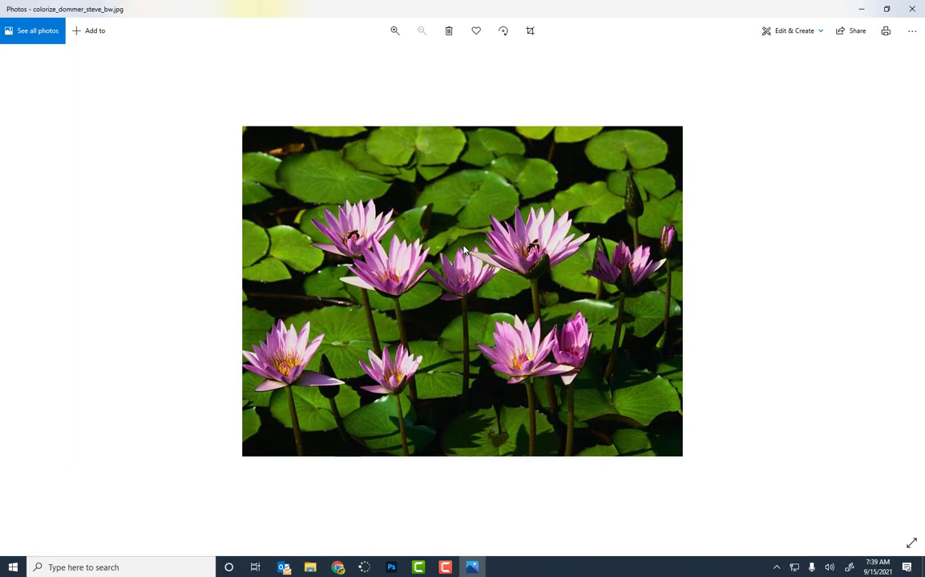
key(Right)
key(Left)
key(Right)
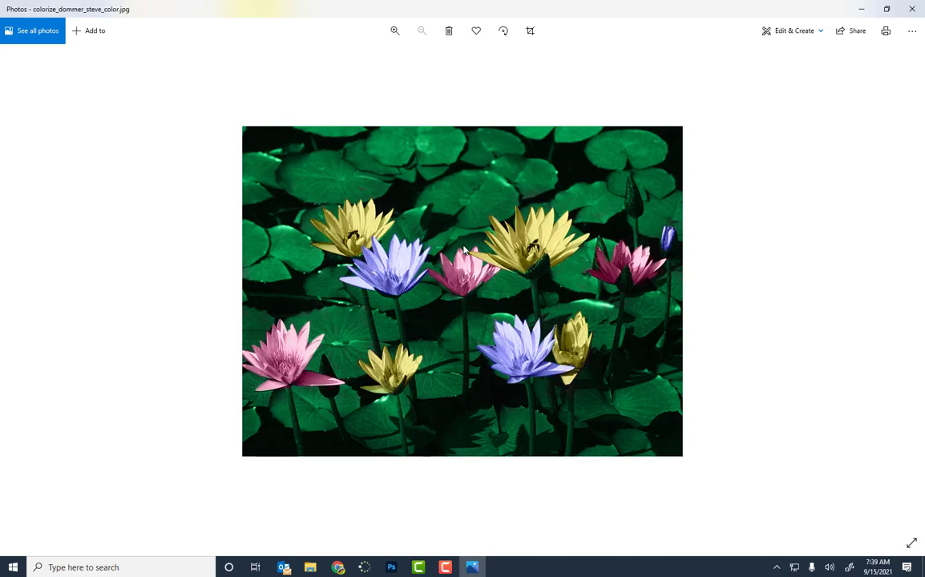
key(Right)
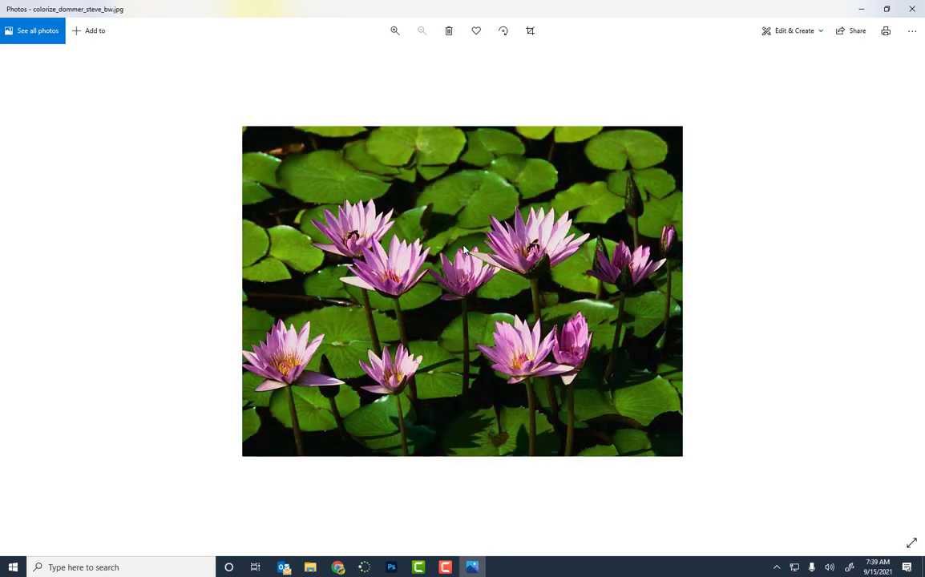
key(Left)
key(Left)
key(Right)
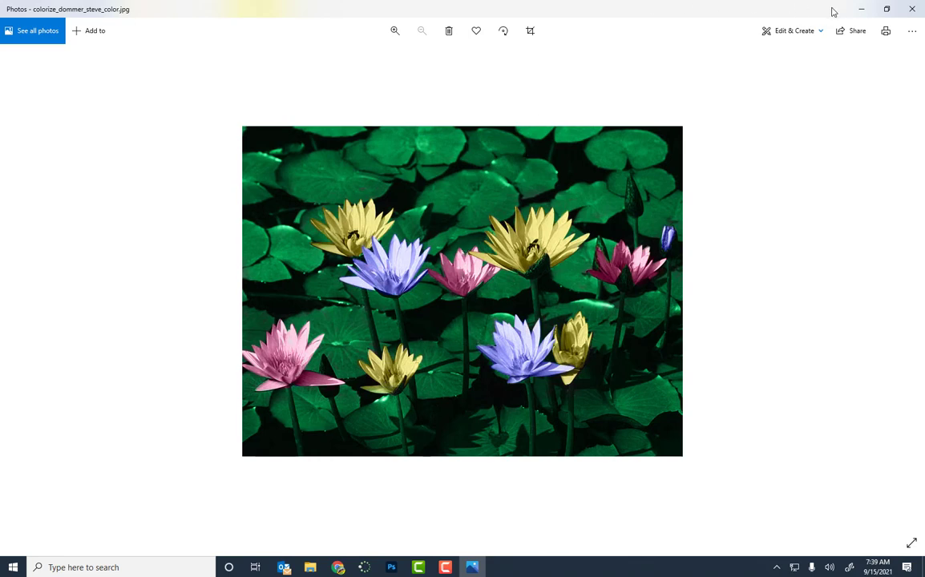
click(861, 11)
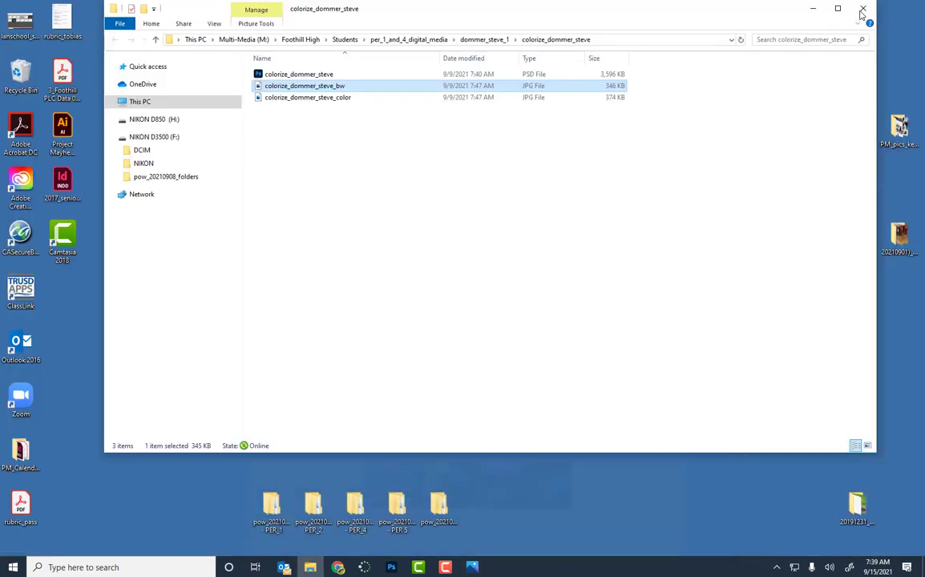
Minimize the folder window and launch Adobe InDesign 2021 from Windows search ('ind')
click(811, 10)
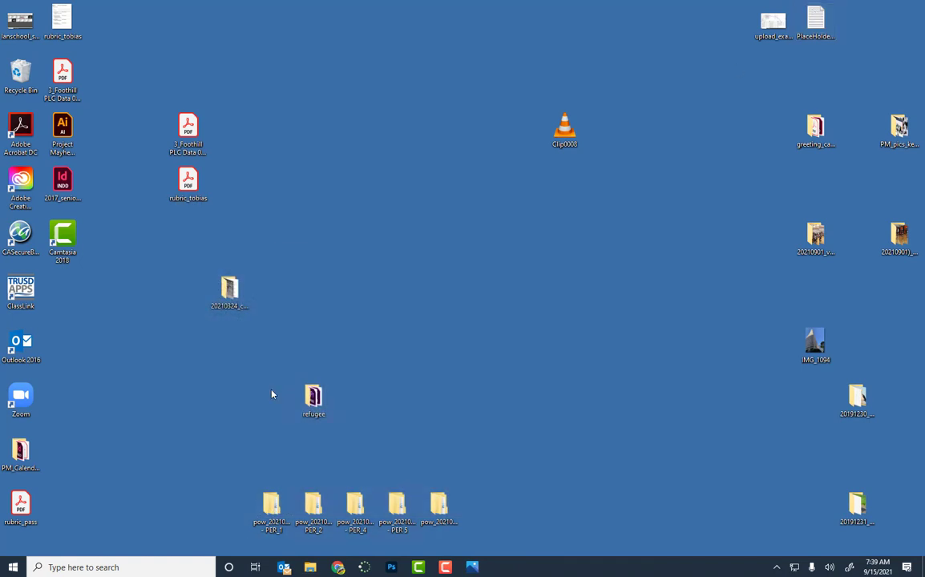
click(88, 567)
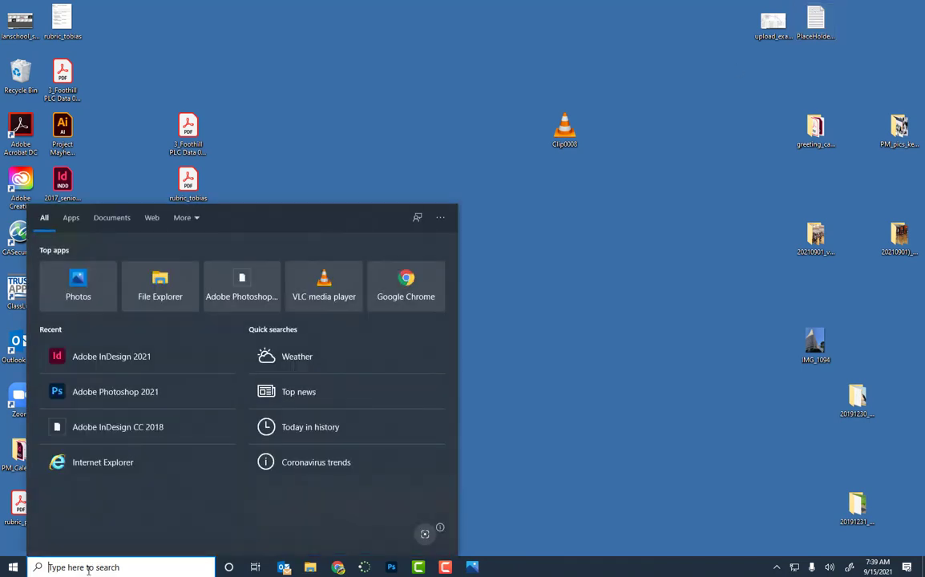
text(din)
key(BackSpace)
key(BackSpace)
key(BackSpace)
text(ind)
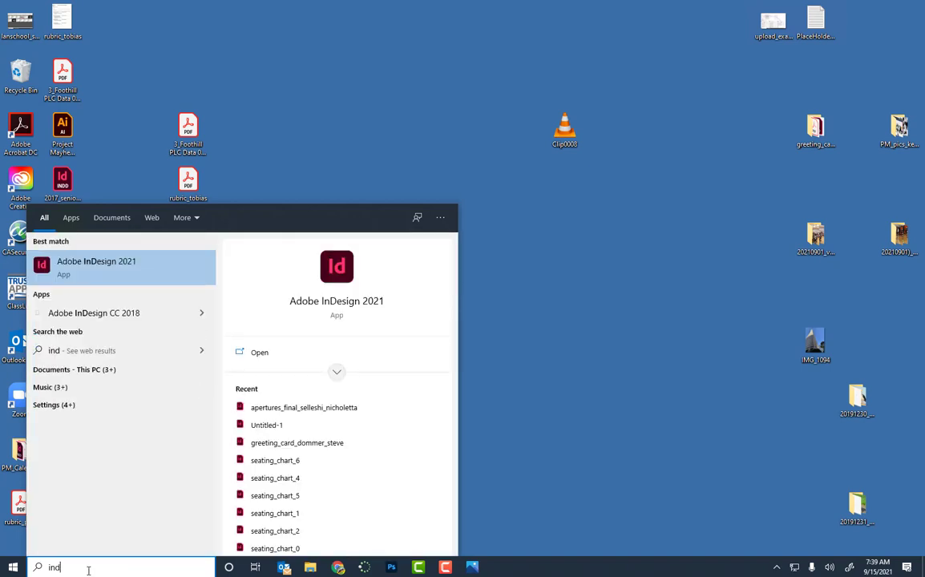
click(122, 269)
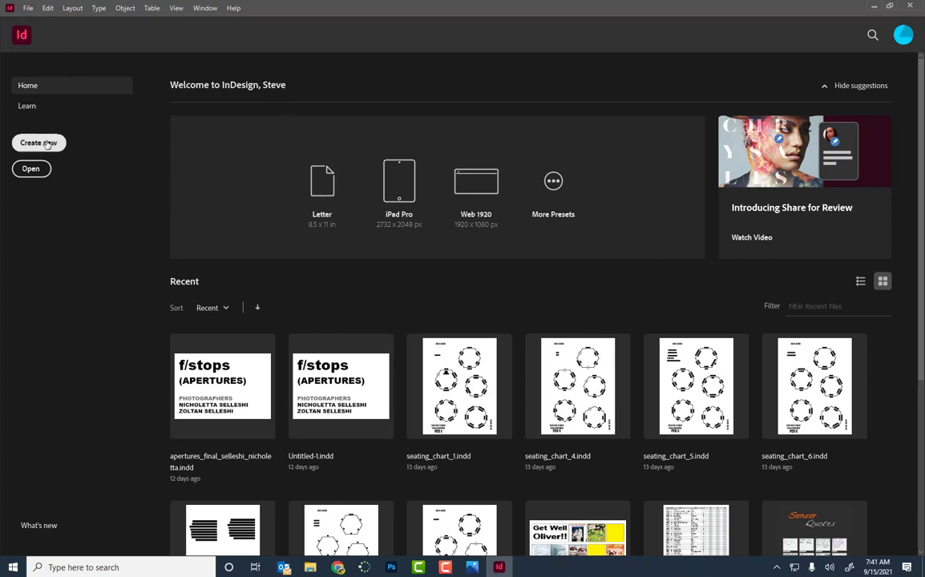
Create a new Letter-size portrait document from the Print presets
click(32, 10)
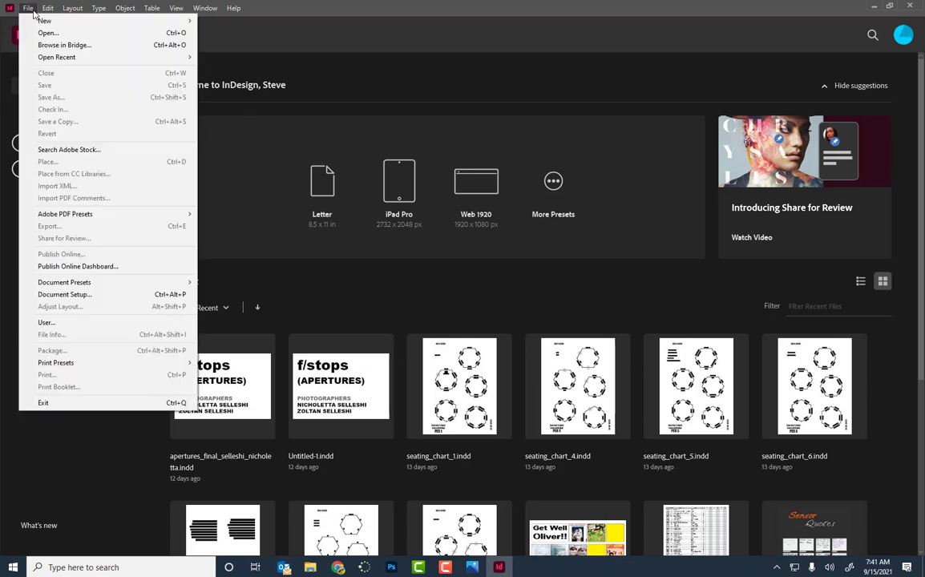
mouse_move(36, 20)
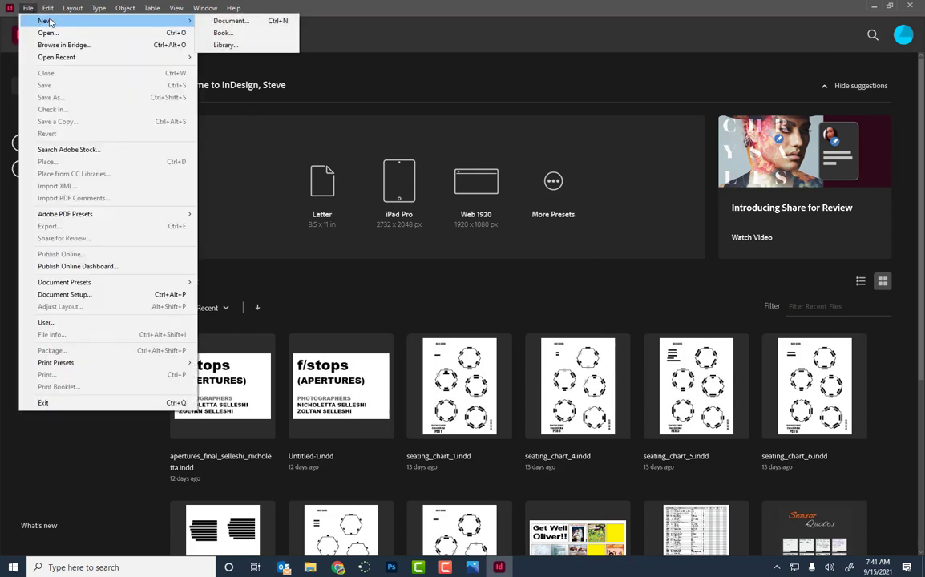
click(228, 20)
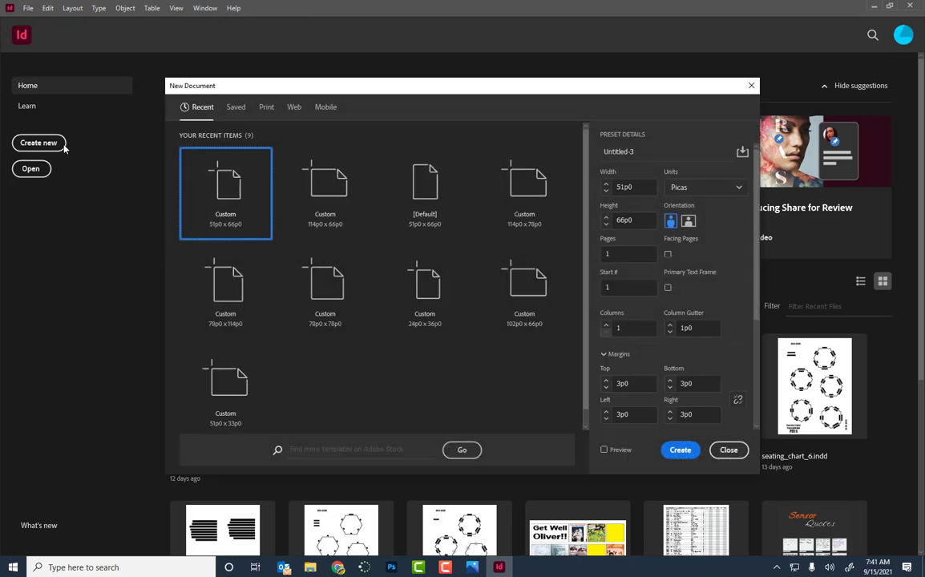
click(267, 107)
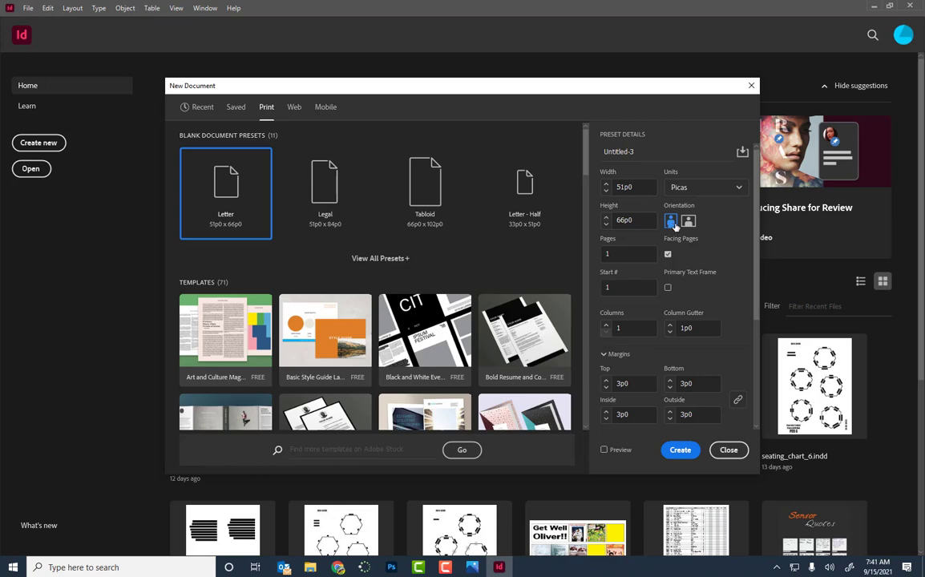
click(681, 450)
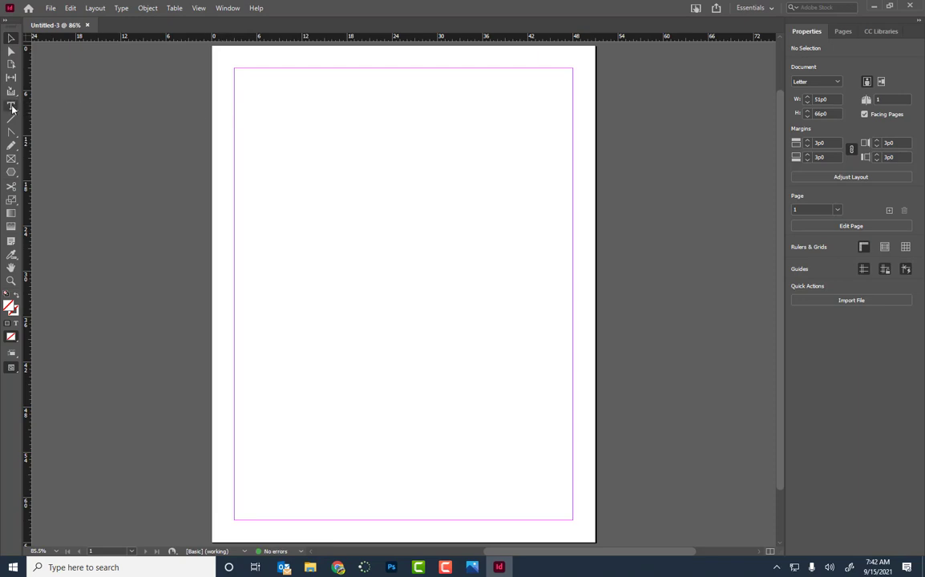
Draw a rectangle frame in the upper part of the page
click(11, 173)
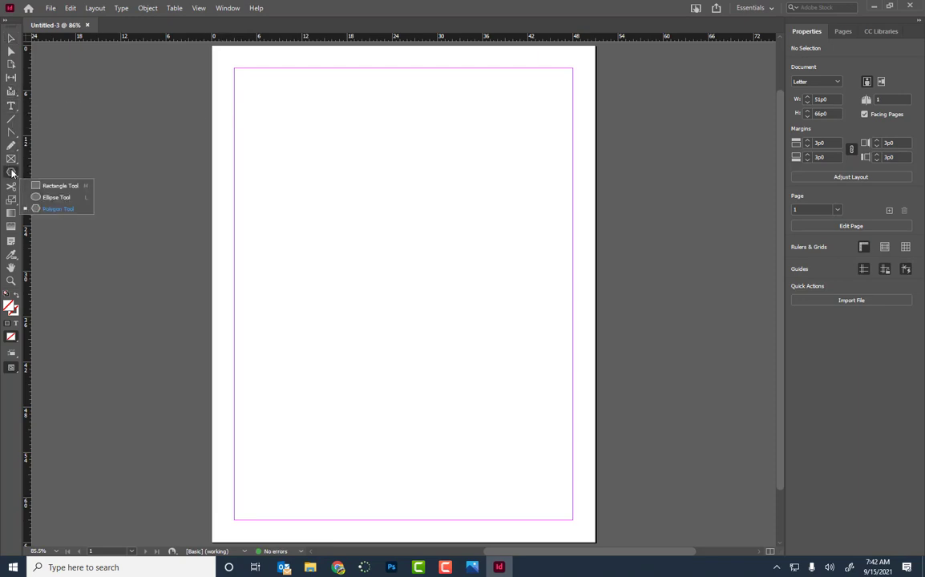
click(58, 185)
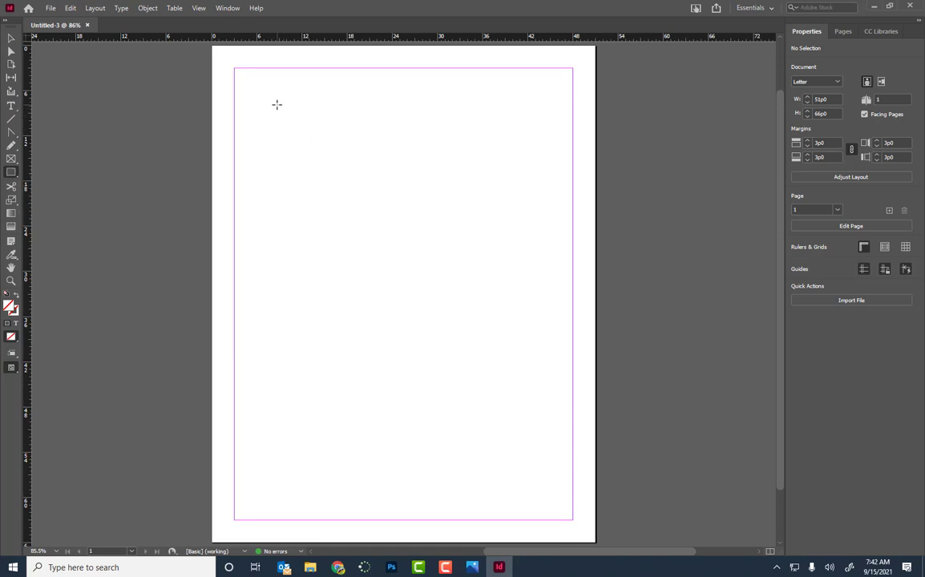
drag(278, 110, 530, 286)
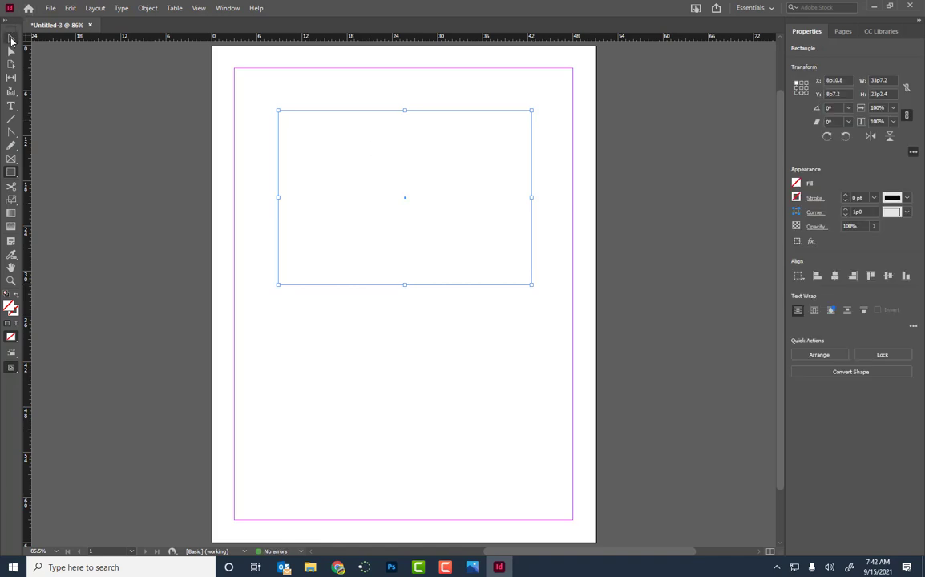
Size the frame to 36p0 by 24p0 and move it up to X 7p6, Y 10p0
click(10, 38)
double_click(879, 80)
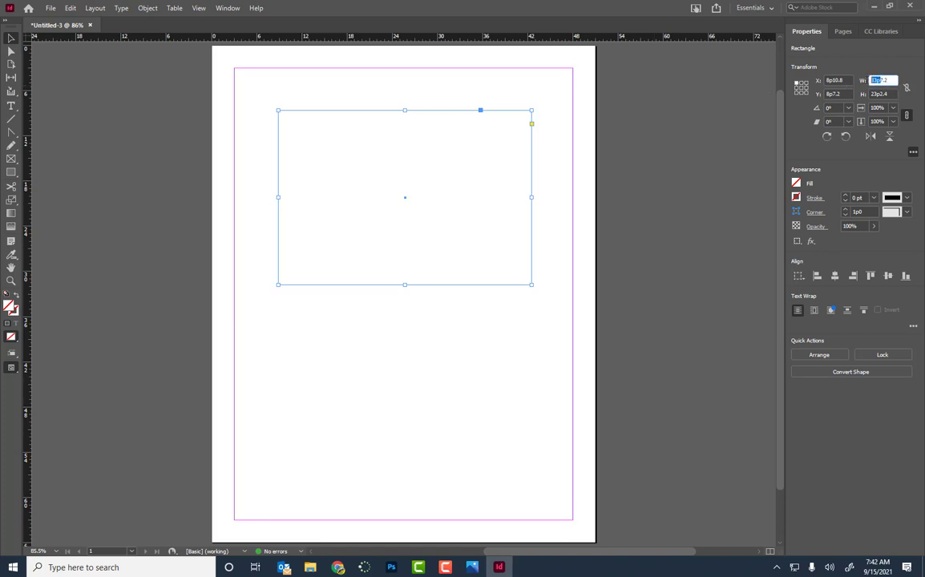
double_click(879, 82)
drag(891, 80, 870, 81)
text(34)
text(i)
key(Tab)
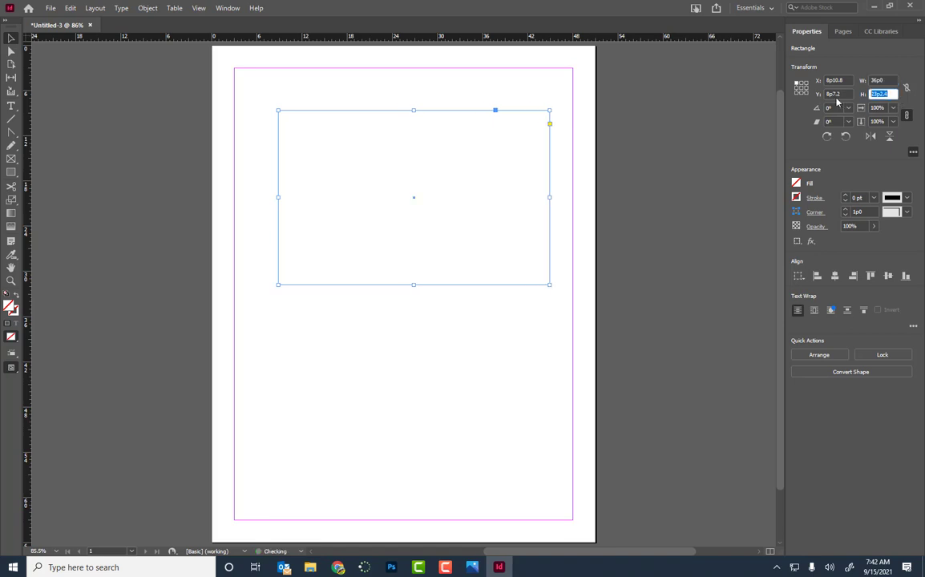
text(24)
click(11, 38)
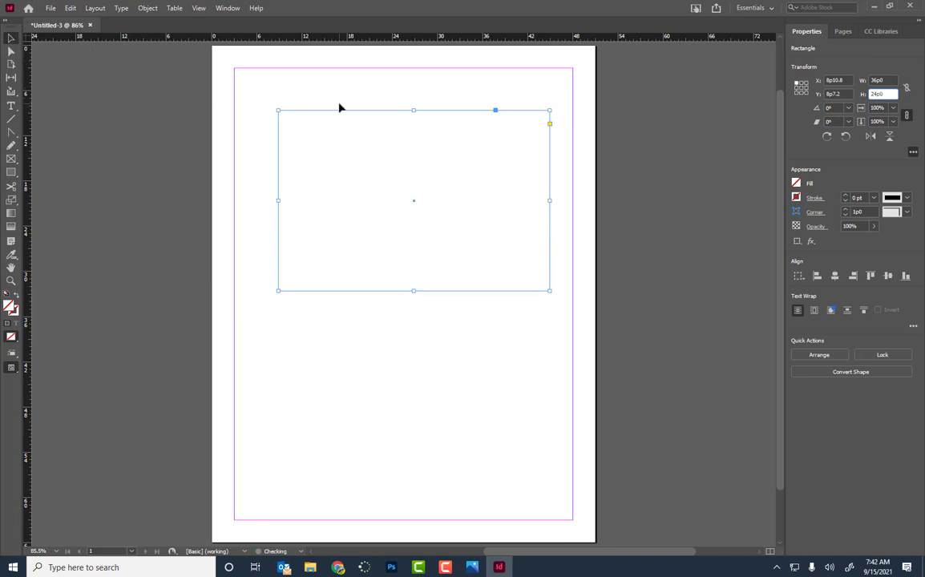
mouse_move(349, 115)
mouse_down()
mouse_move(323, 115)
mouse_move(340, 113)
mouse_move(336, 219)
mouse_move(348, 125)
mouse_up()
click(336, 186)
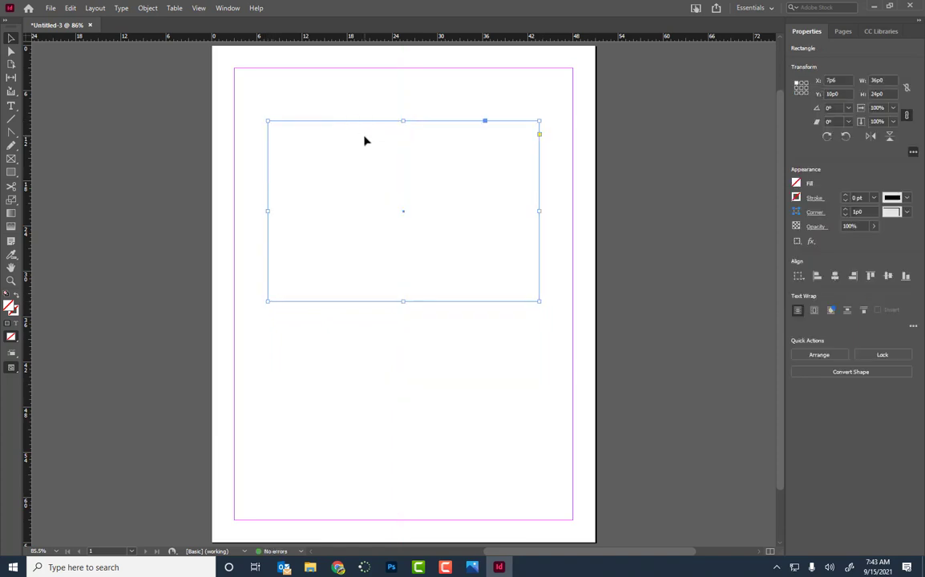
Place an aligned copy of the frame below at X 7p6, Y 37p2.4, and draw a text frame across the page top
key(ctrl+v)
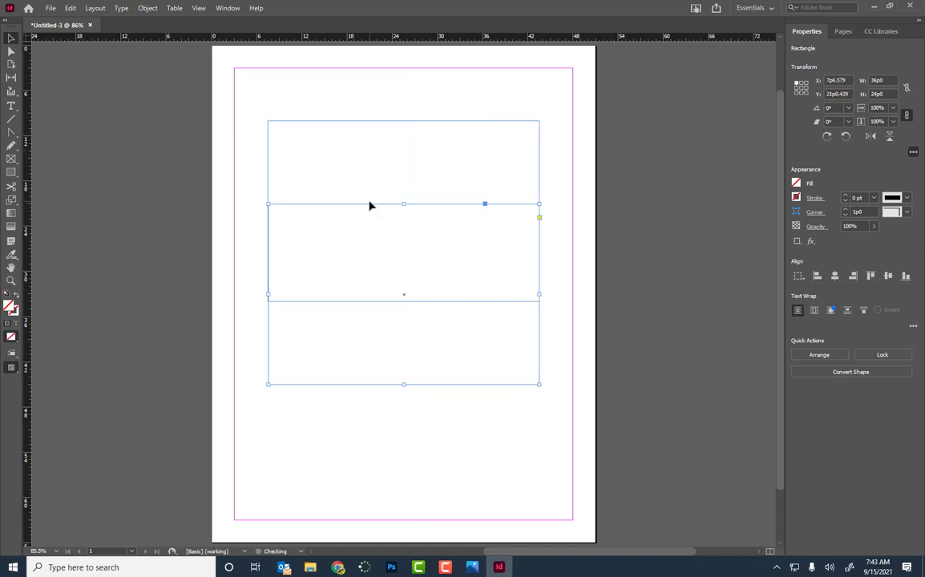
mouse_move(371, 313)
mouse_down()
mouse_move(367, 329)
mouse_move(376, 328)
mouse_up()
click(217, 343)
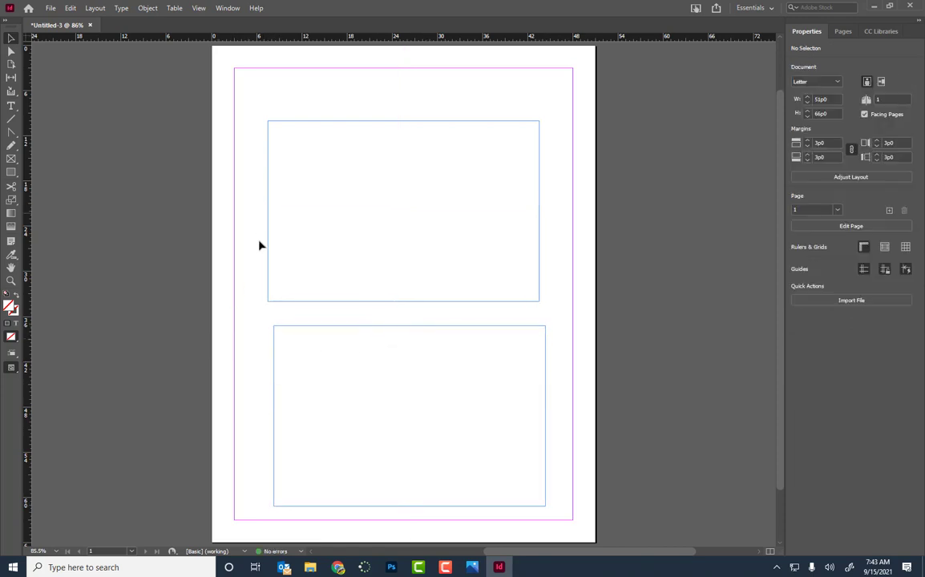
drag(470, 330, 437, 329)
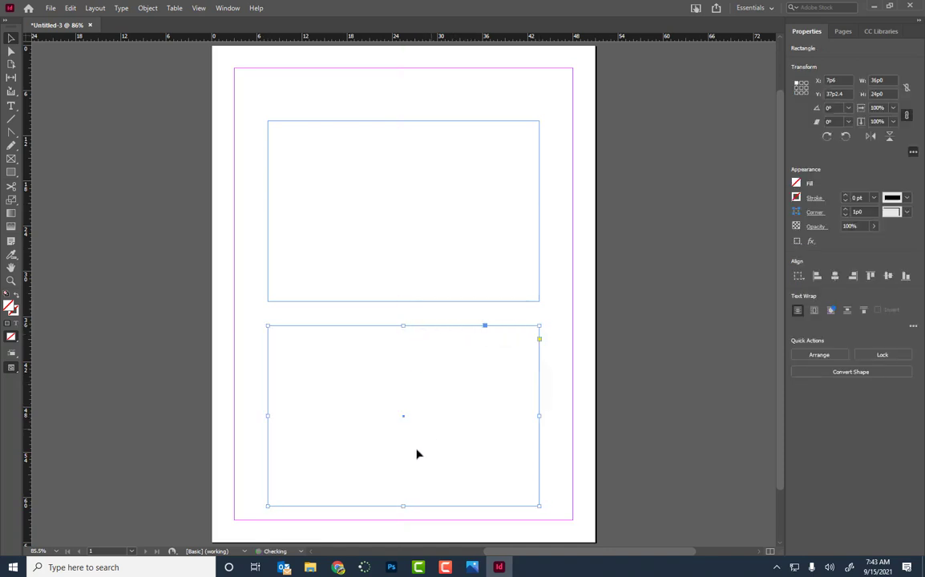
click(12, 105)
drag(257, 73, 567, 110)
Type the centered title 'COLORIZE' in Zurich UBlkEx BT
text(C)
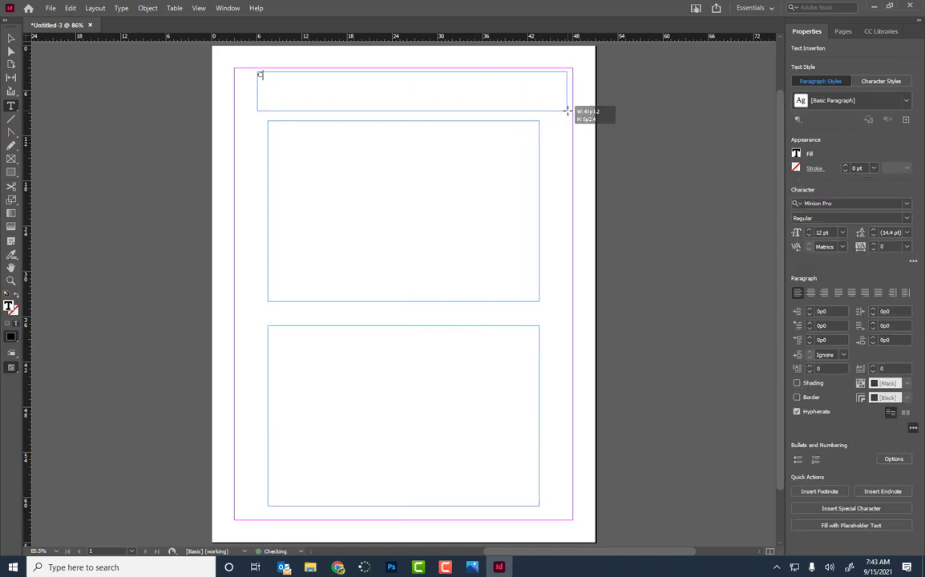
text(OLORIZE)
key(ctrl+a)
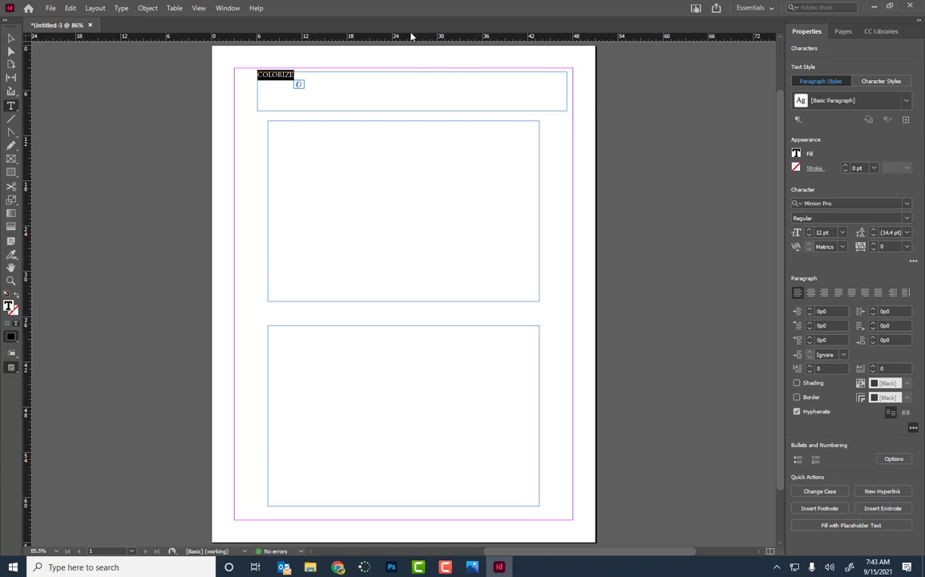
key(ctrl+shift+c)
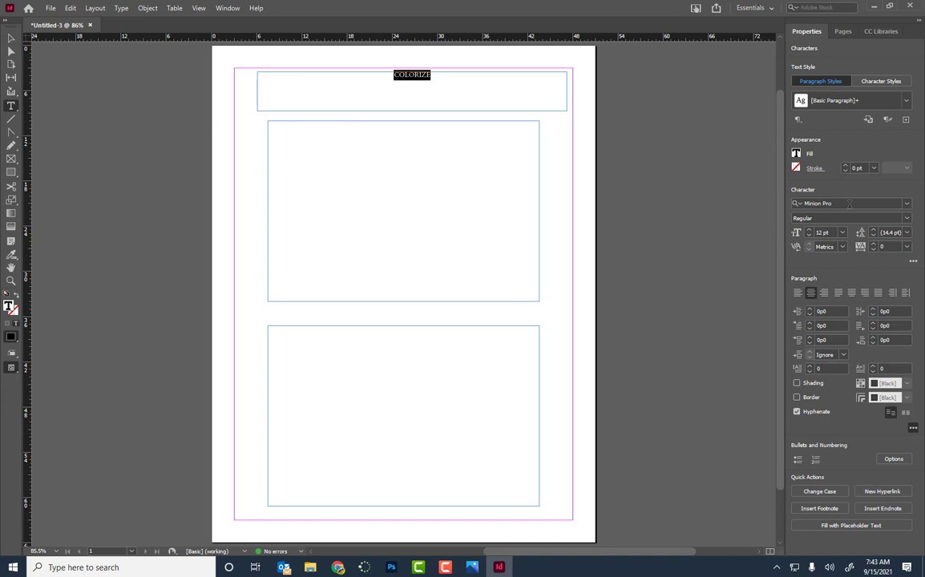
click(907, 204)
click(814, 255)
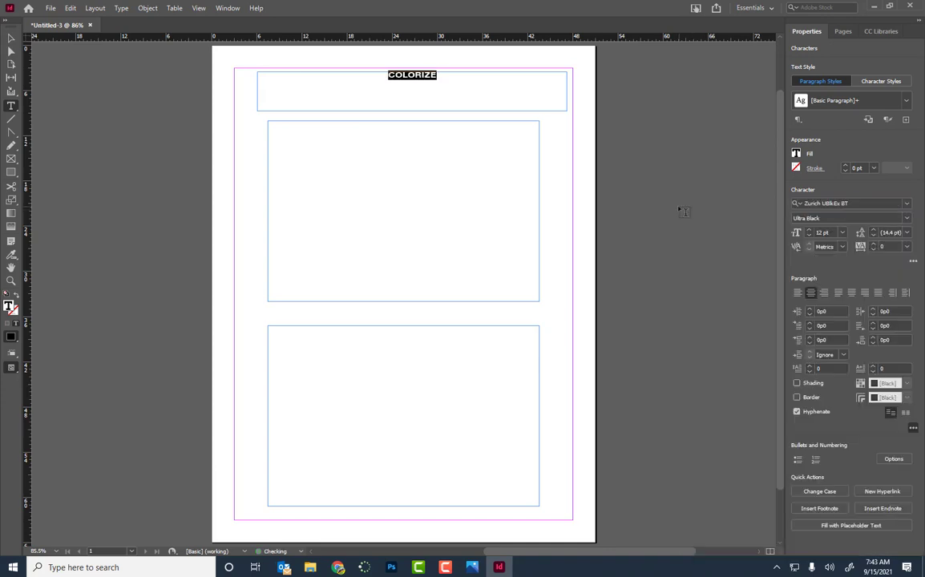
key(Escape)
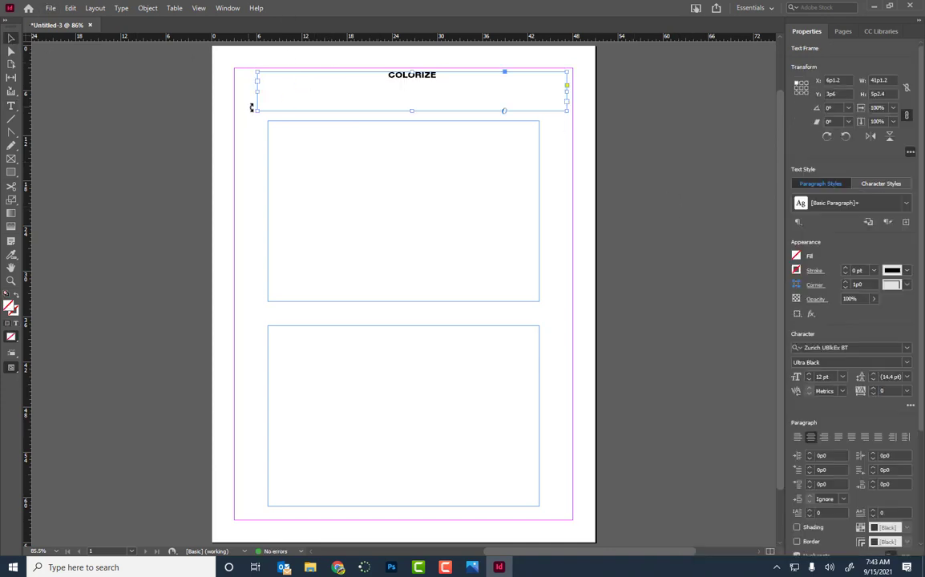
Make COLORIZE 36 pt, fit its frame to the title, and draw a second text frame at left
drag(255, 109, 234, 126)
drag(570, 127, 572, 135)
triple_click(416, 77)
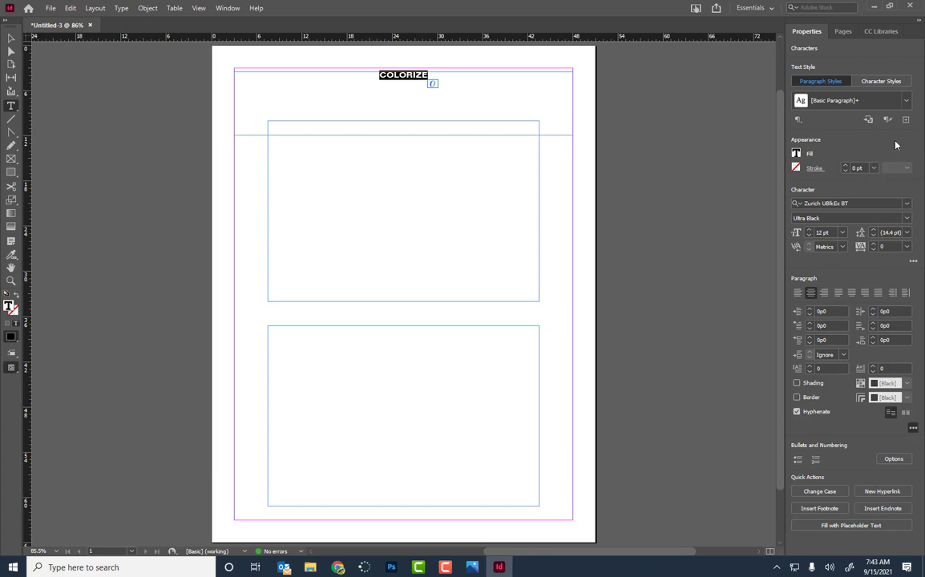
click(842, 232)
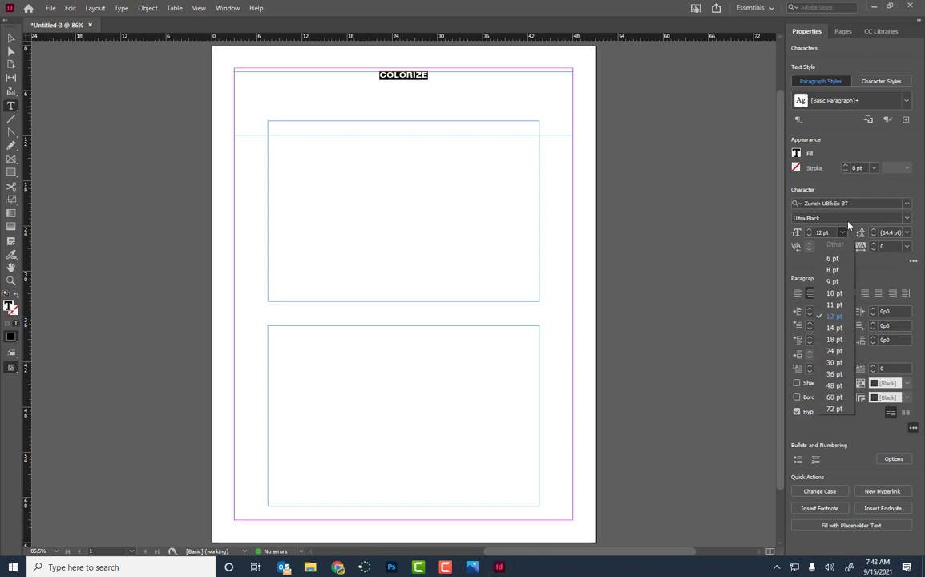
click(835, 375)
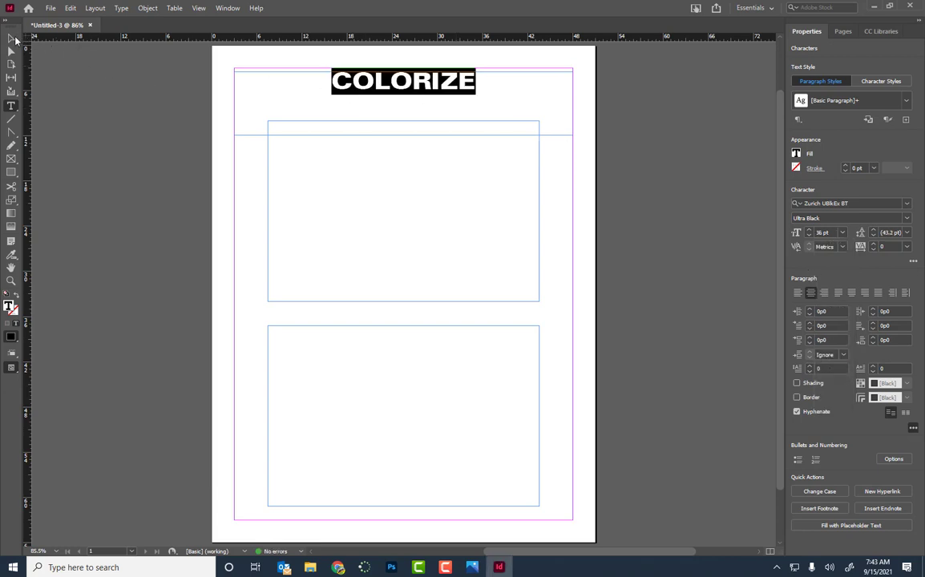
click(11, 37)
drag(403, 135, 405, 102)
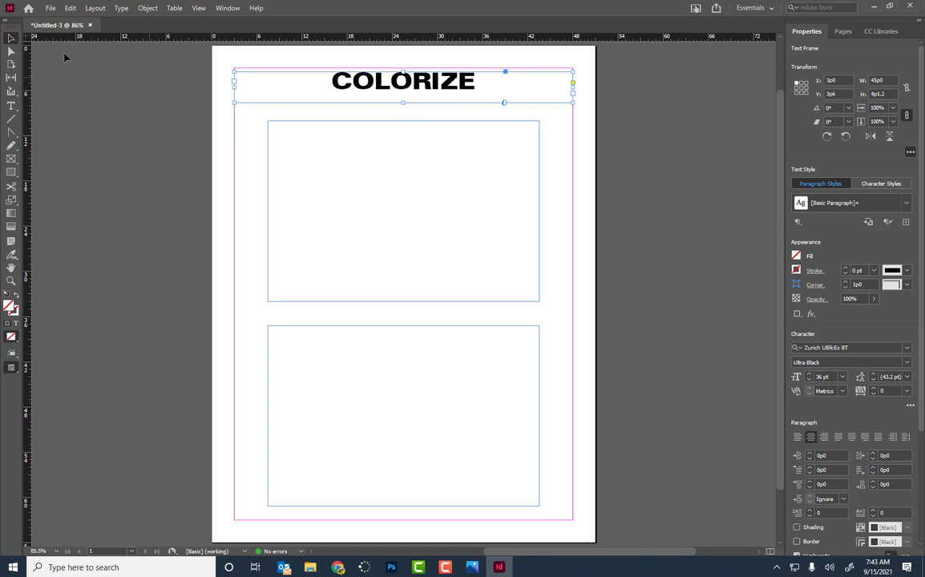
click(12, 105)
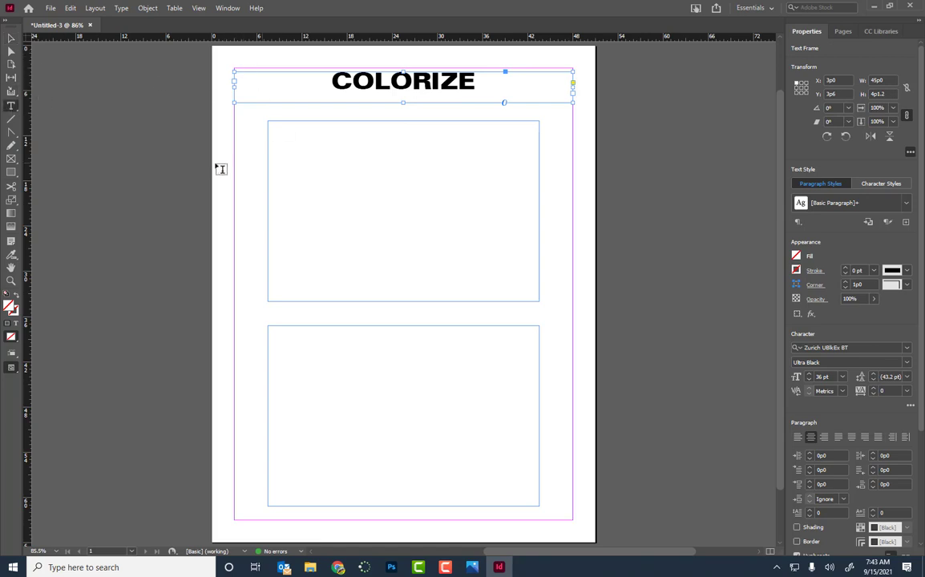
drag(223, 162, 352, 199)
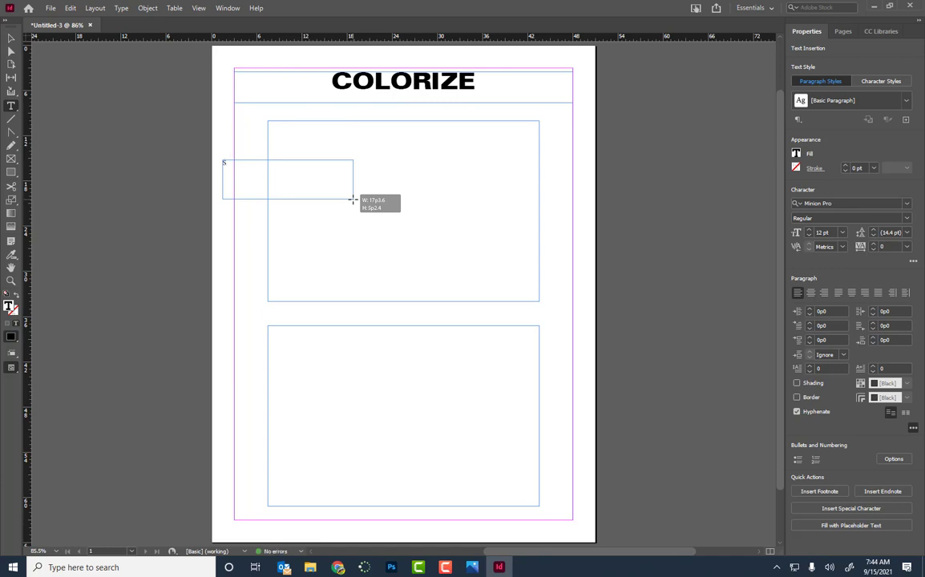
Type the author's name in Lucida Console and move its frame to the page's top-left corner
text(STEVE DOMMER)
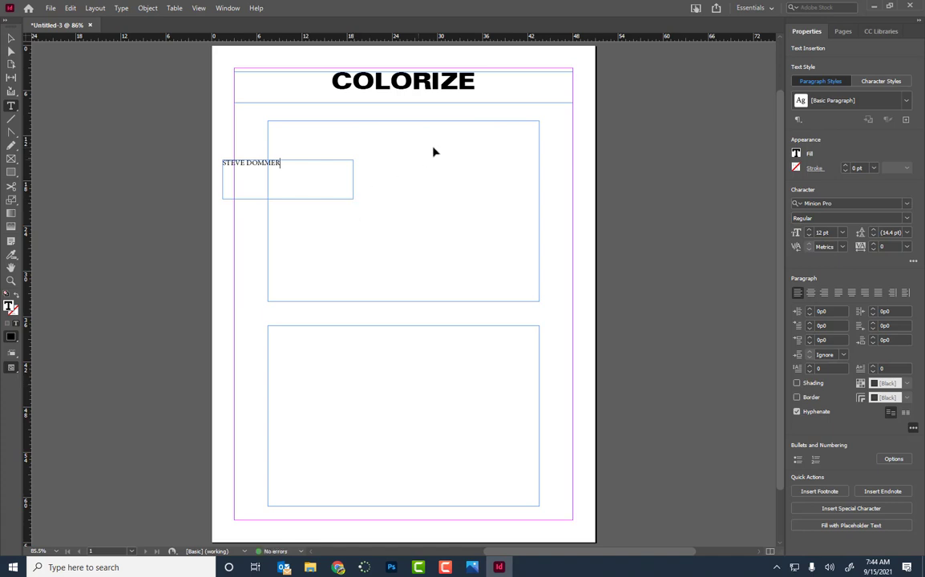
key(ctrl+a)
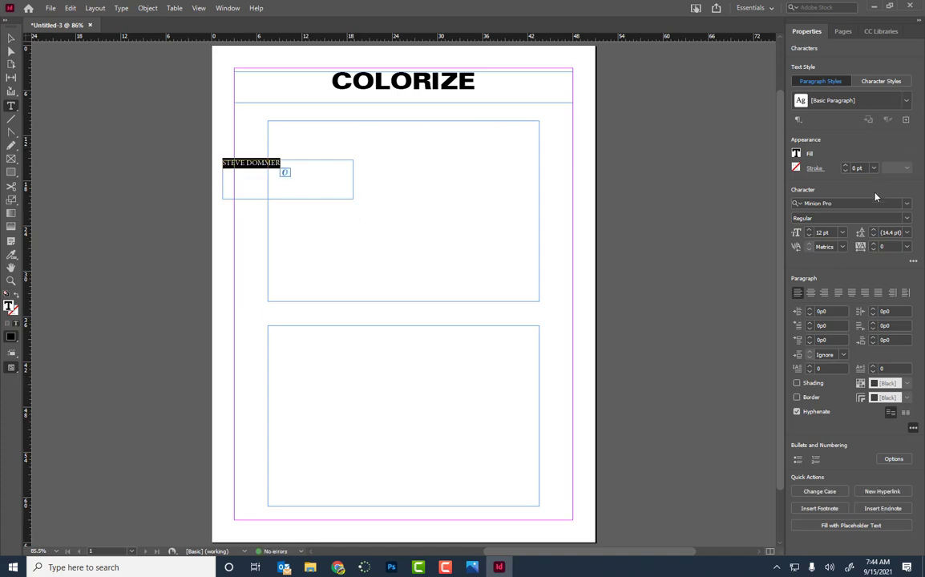
click(907, 203)
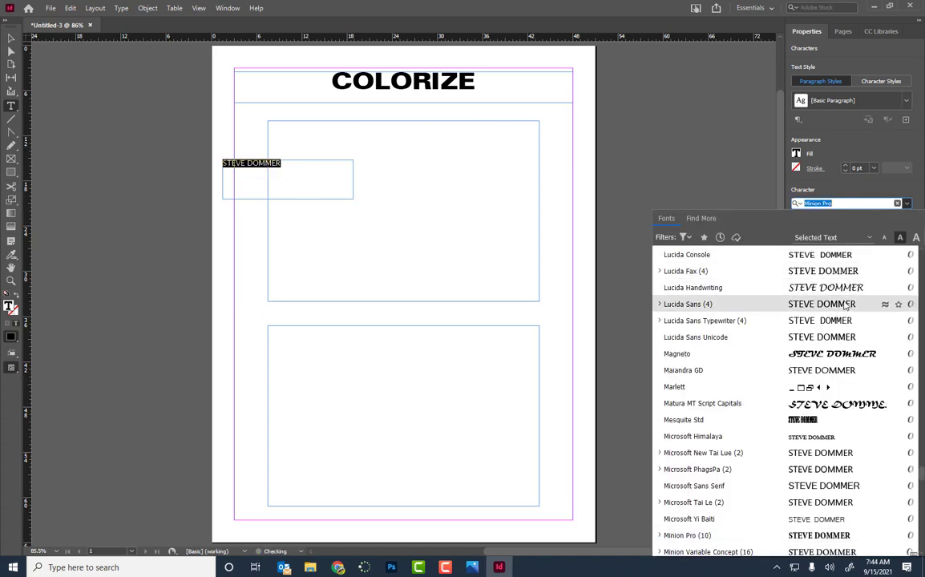
click(801, 255)
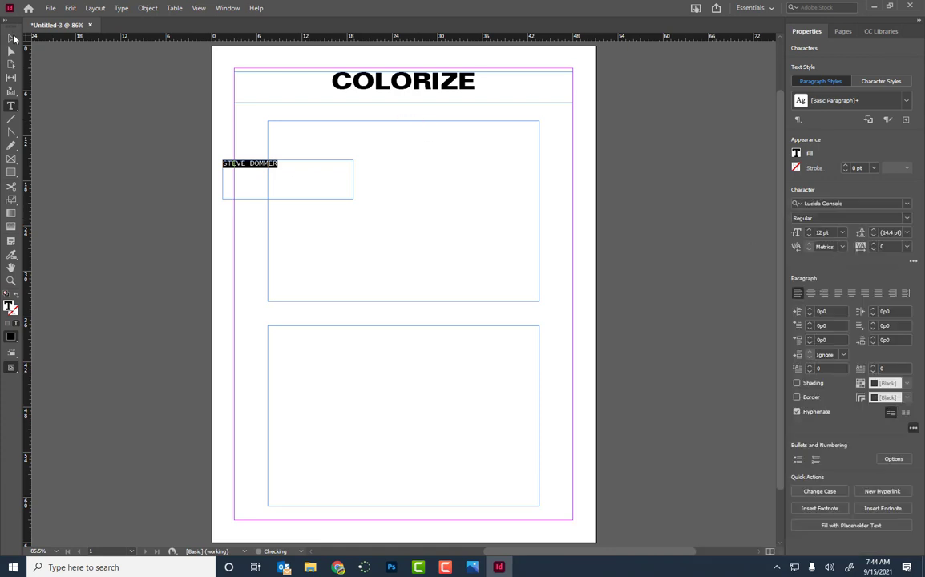
click(11, 38)
drag(254, 165, 265, 63)
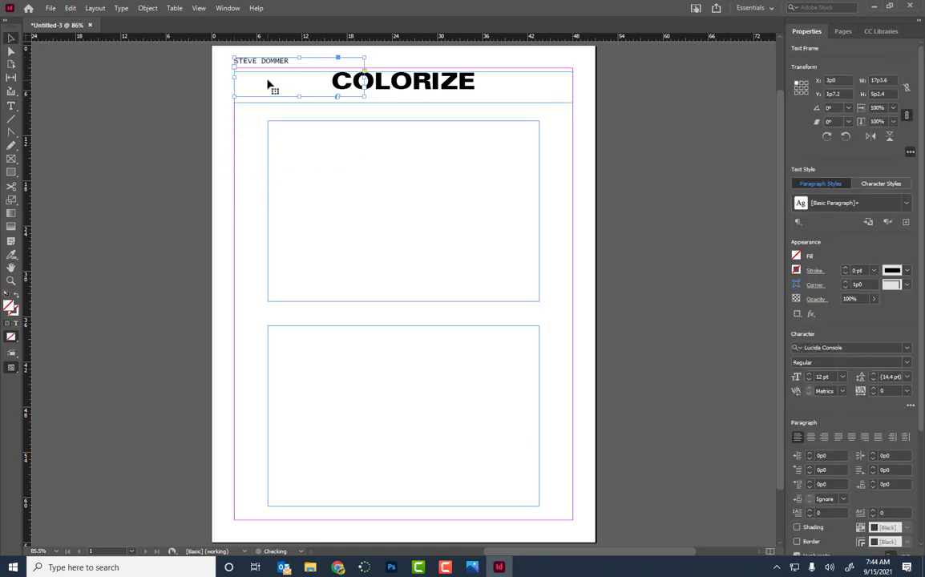
key(Down)
key(Down)
key(Down)
key(Down)
key(Down)
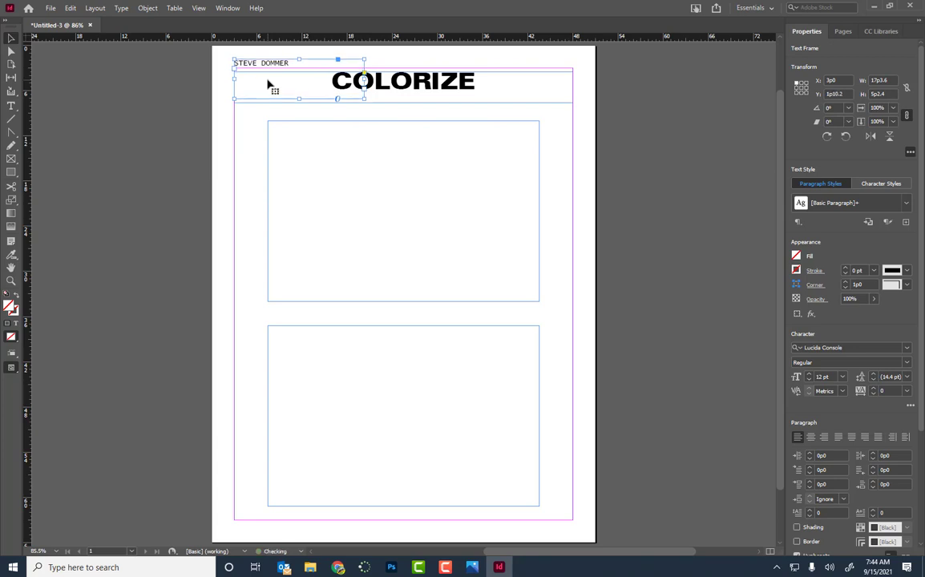
click(207, 132)
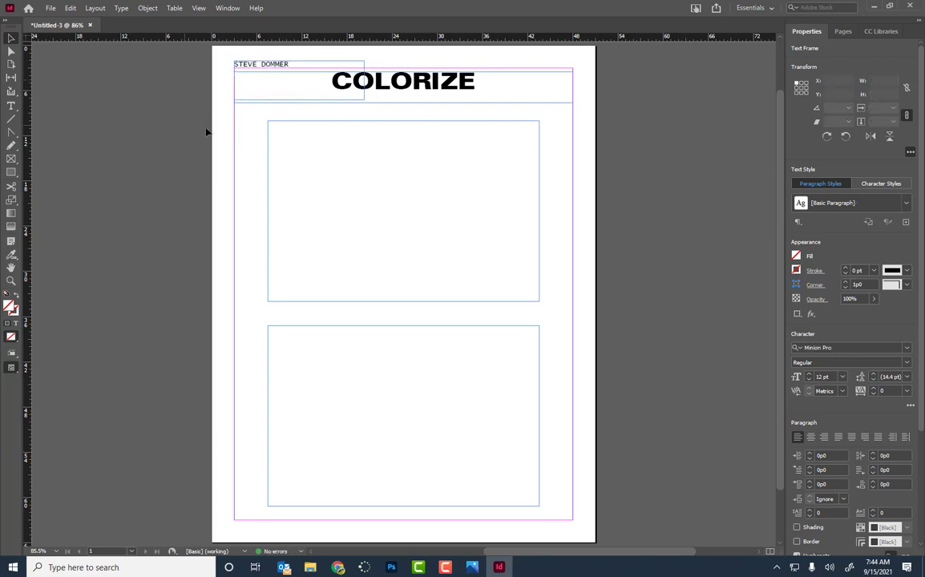
Check the page in Preview screen mode, then return to Normal view
click(10, 369)
click(58, 391)
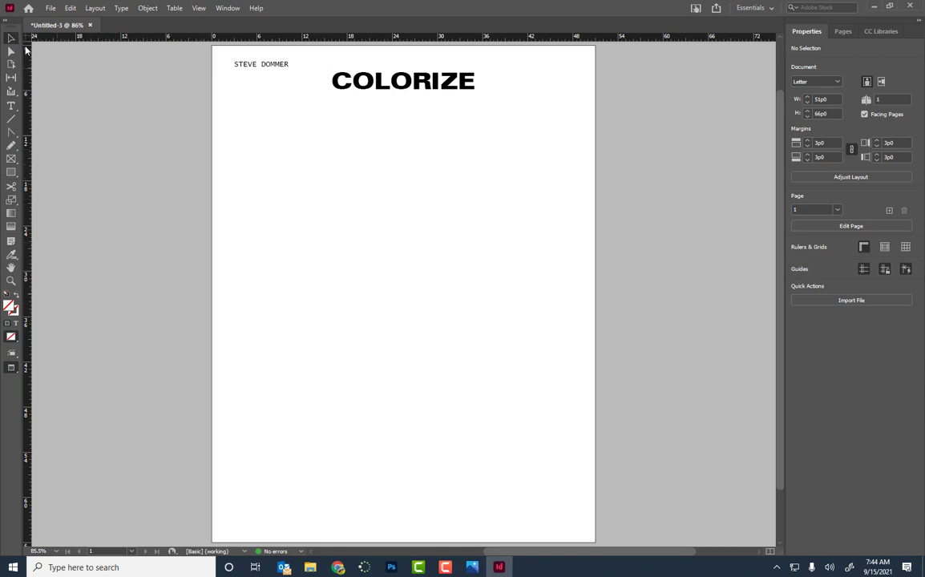
right_click(12, 373)
click(54, 384)
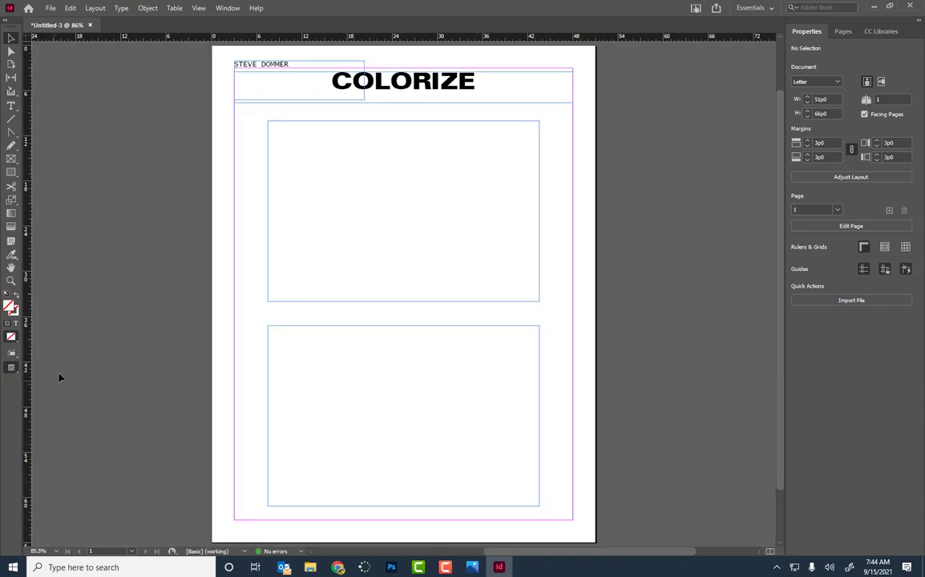
Give the upper picture frame a 1 pt border and check it in Preview mode
click(301, 126)
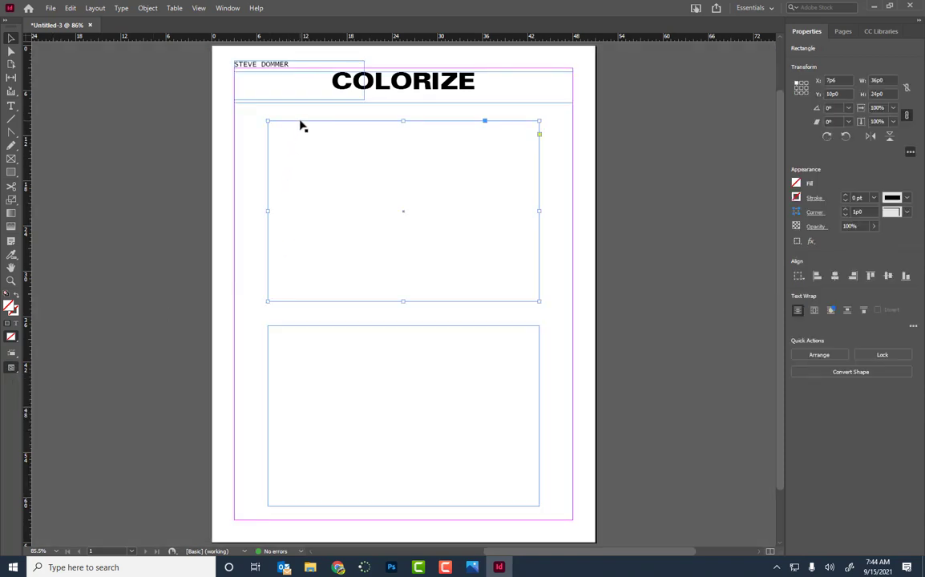
click(874, 198)
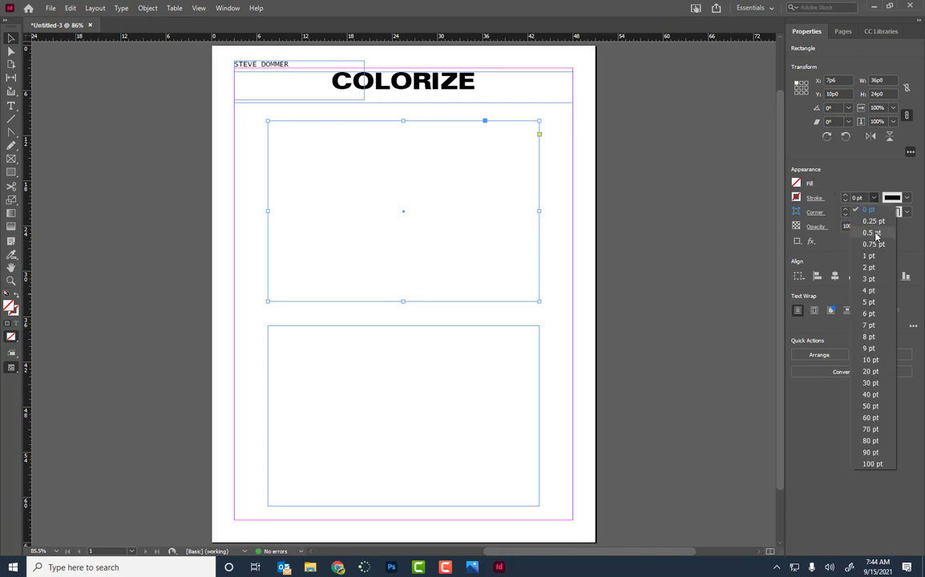
click(877, 239)
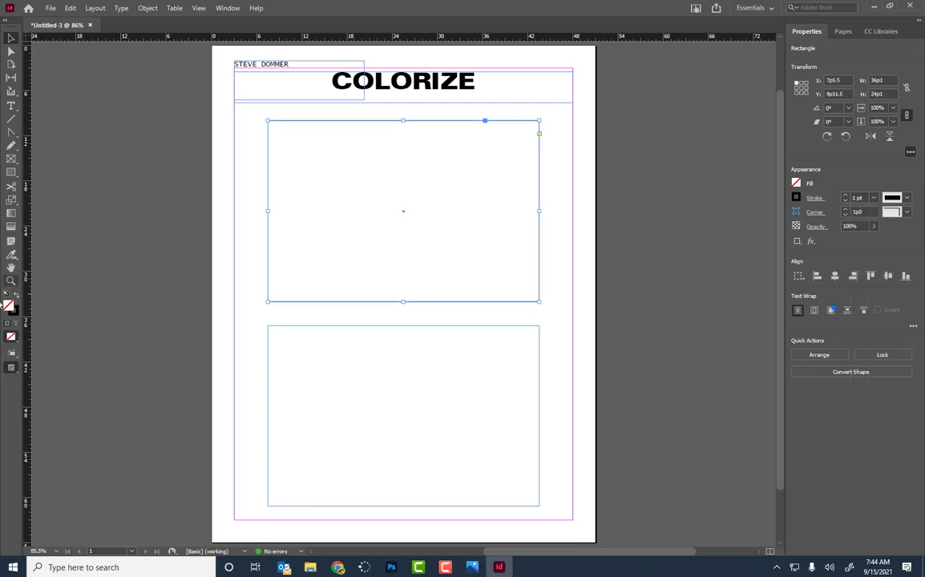
click(11, 368)
click(50, 395)
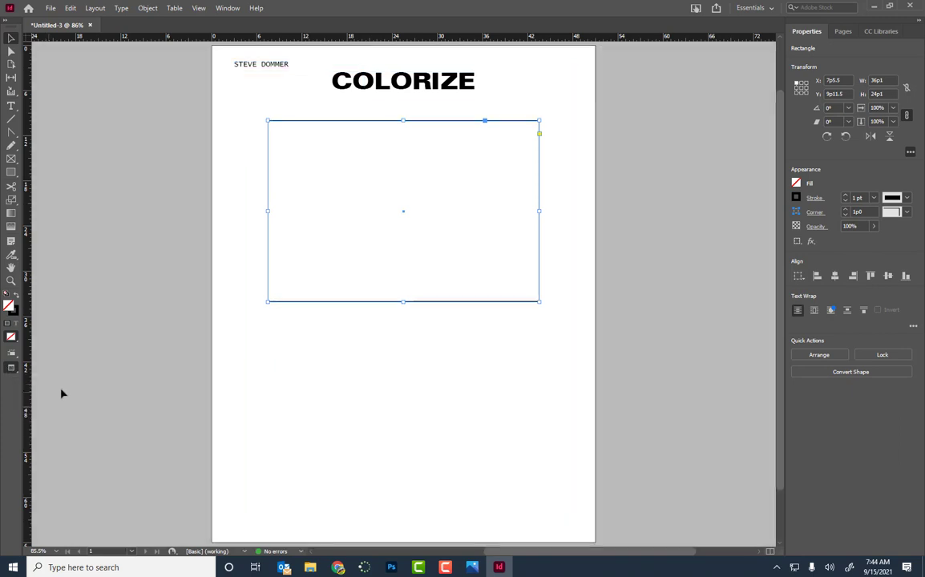
click(157, 322)
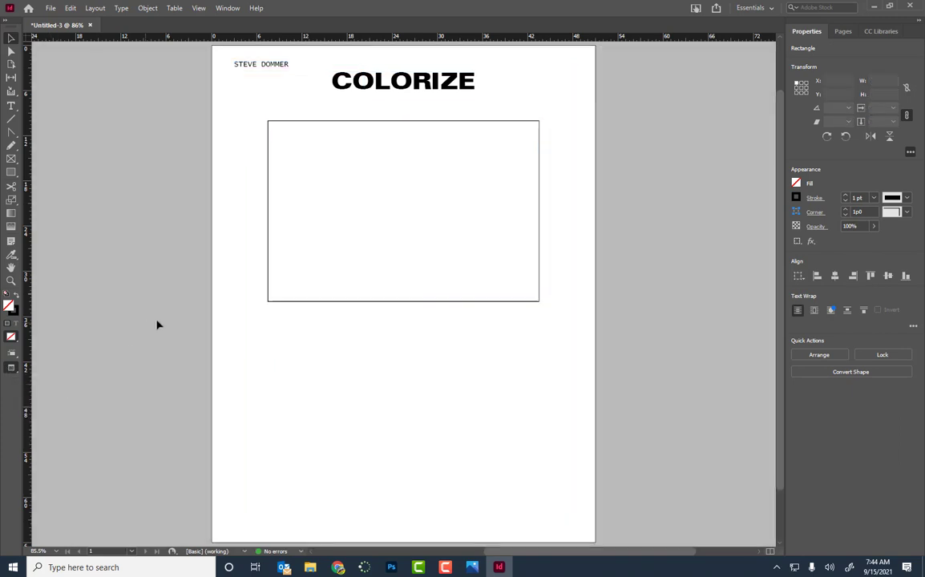
Try 8 pt and 5 pt borders, then settle on a 1 pt dashed border for the upper frame
click(269, 265)
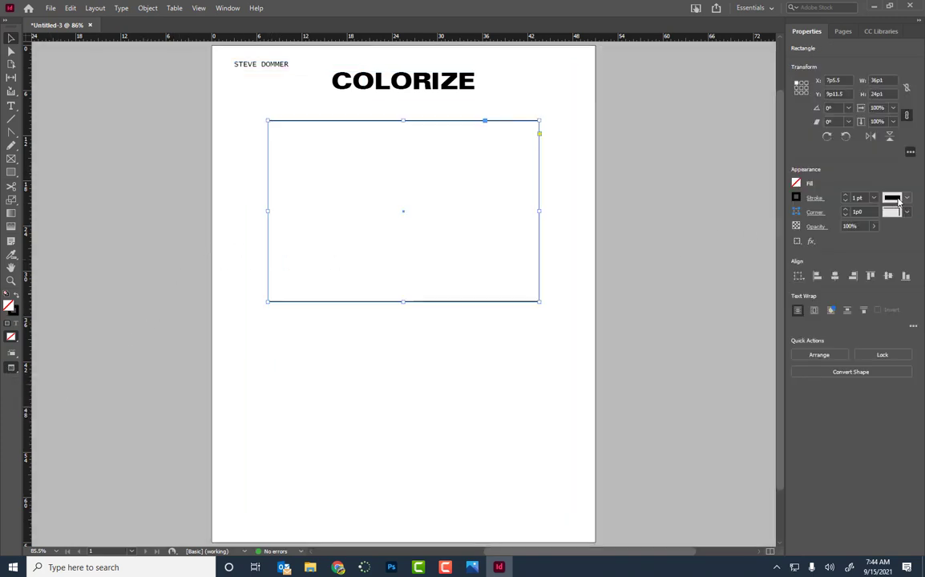
click(874, 197)
click(876, 343)
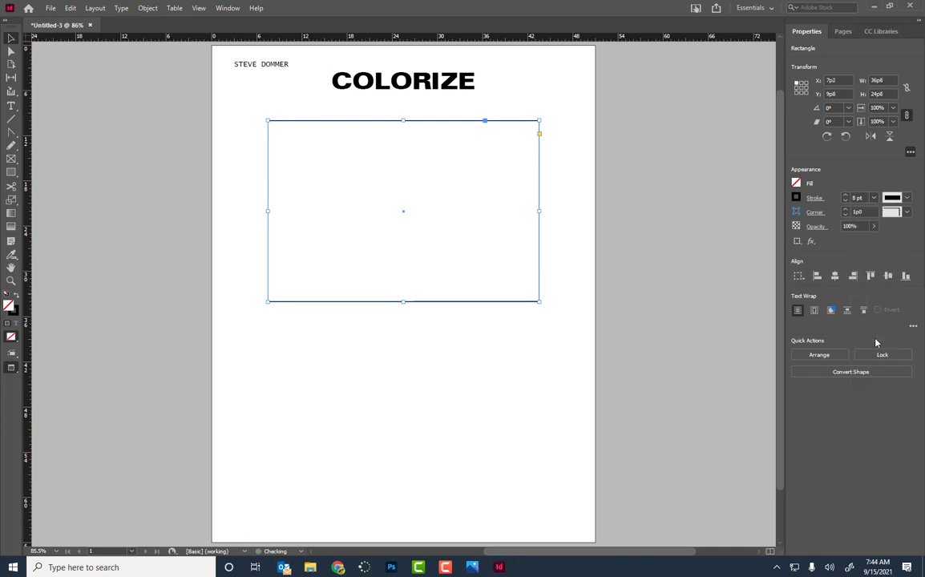
click(873, 197)
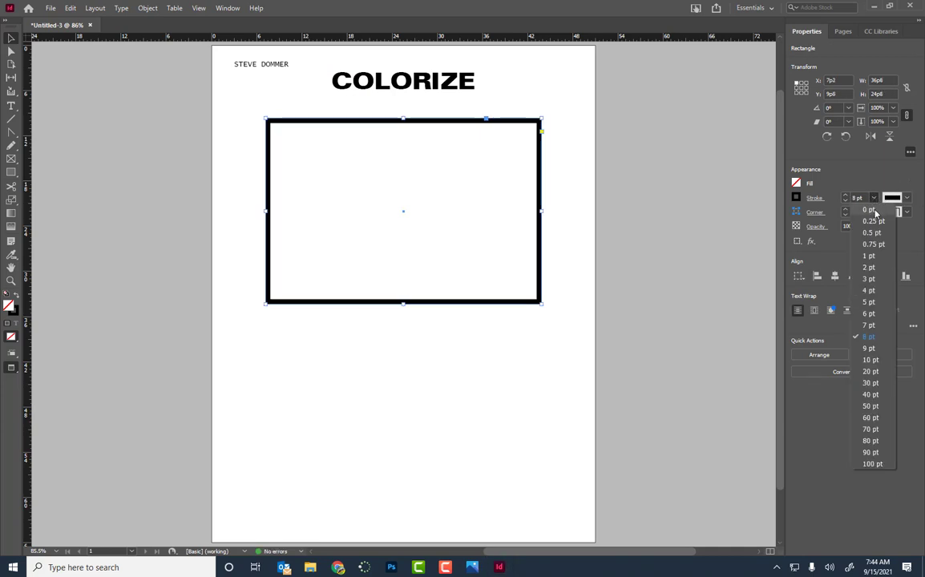
click(869, 301)
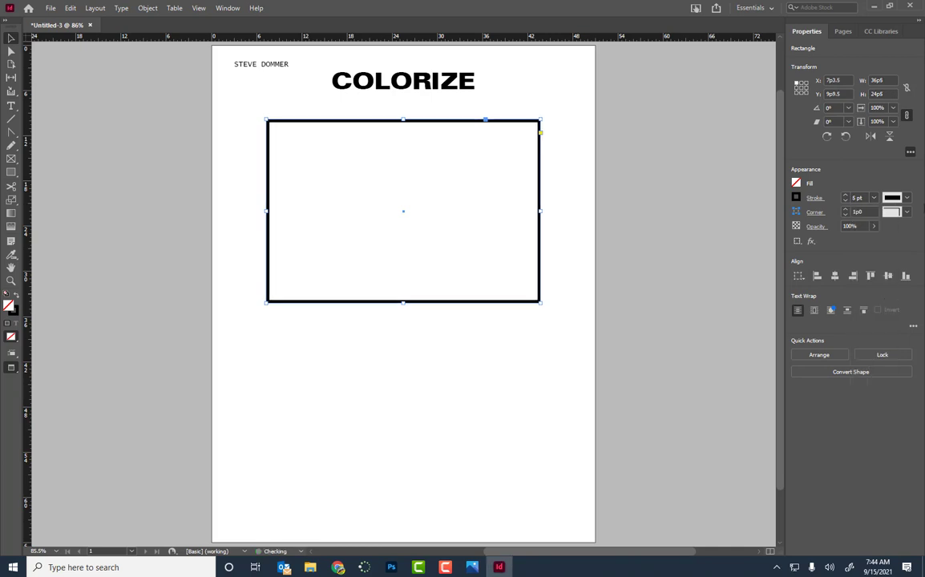
click(907, 198)
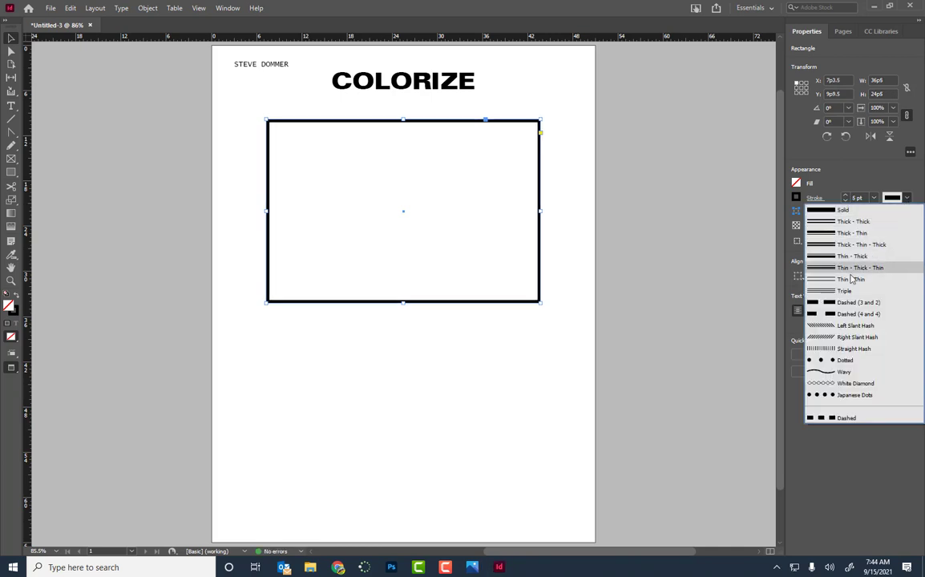
click(827, 302)
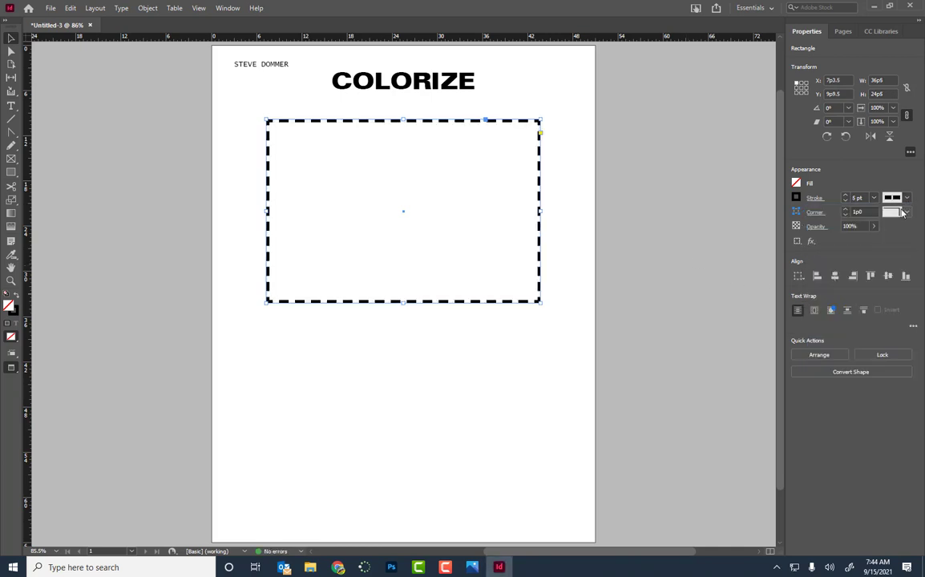
click(874, 197)
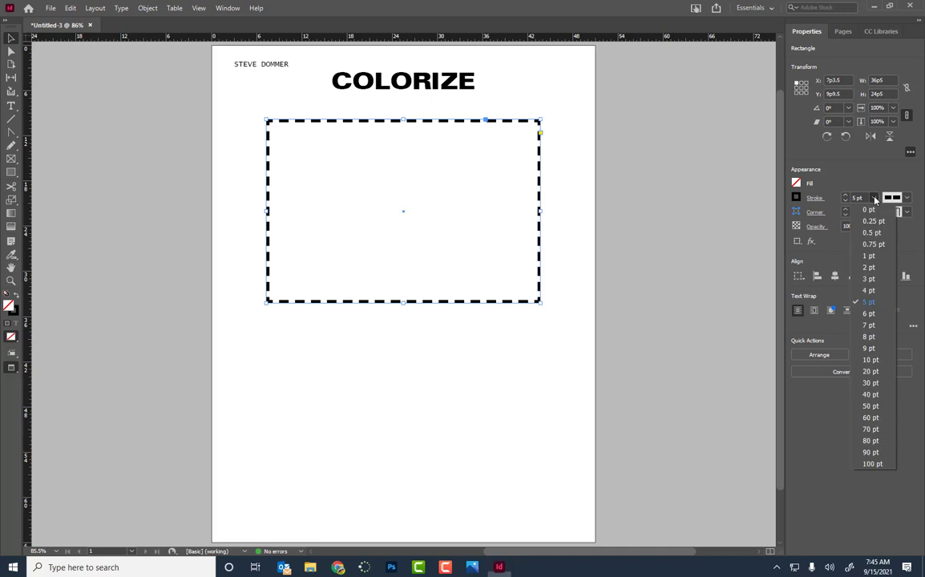
click(869, 256)
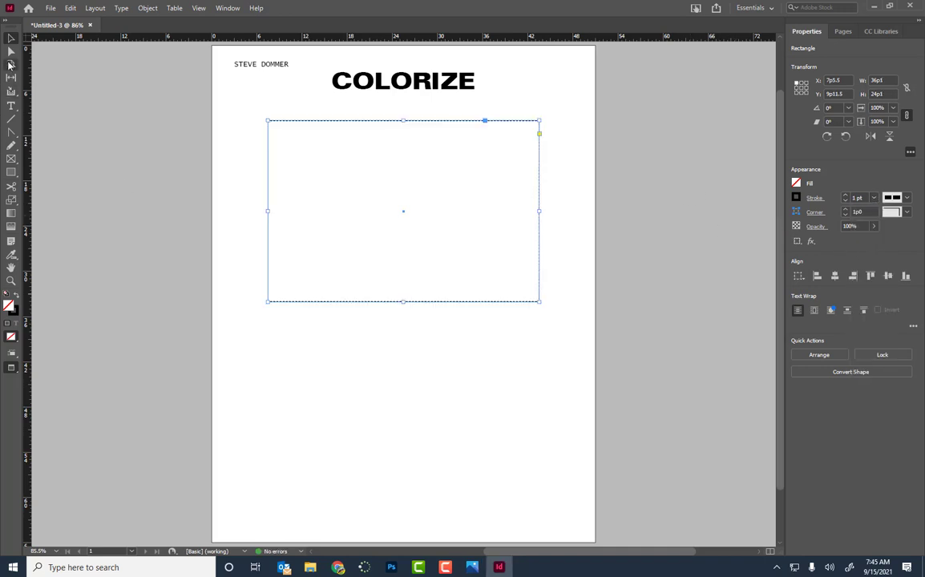
drag(226, 323, 338, 425)
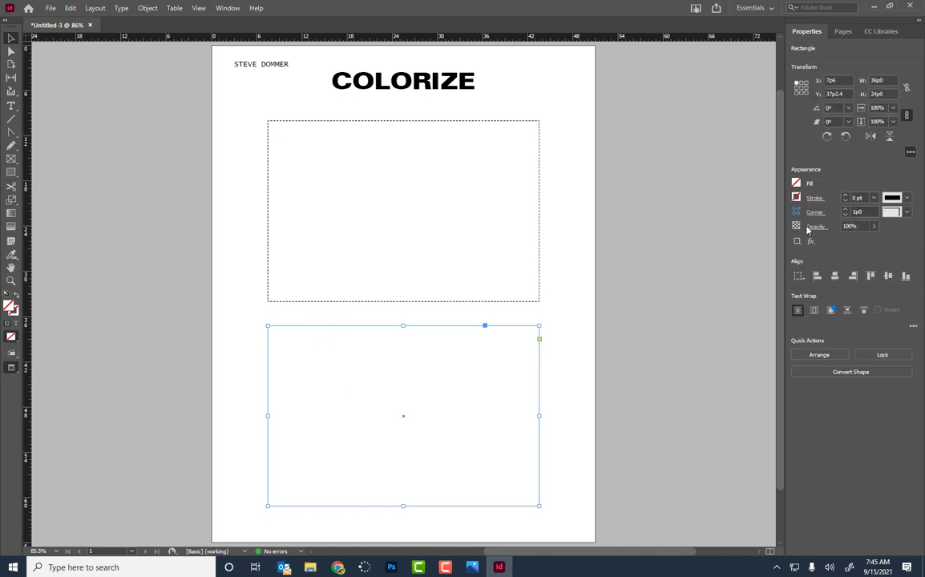
Set the lower frame's stroke weight to 1 pt
click(874, 197)
click(873, 255)
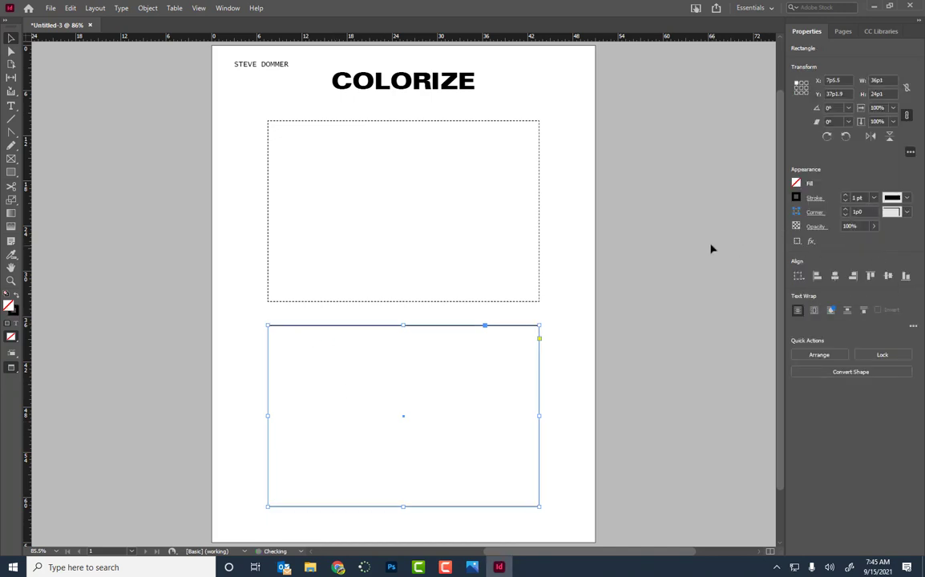
click(702, 232)
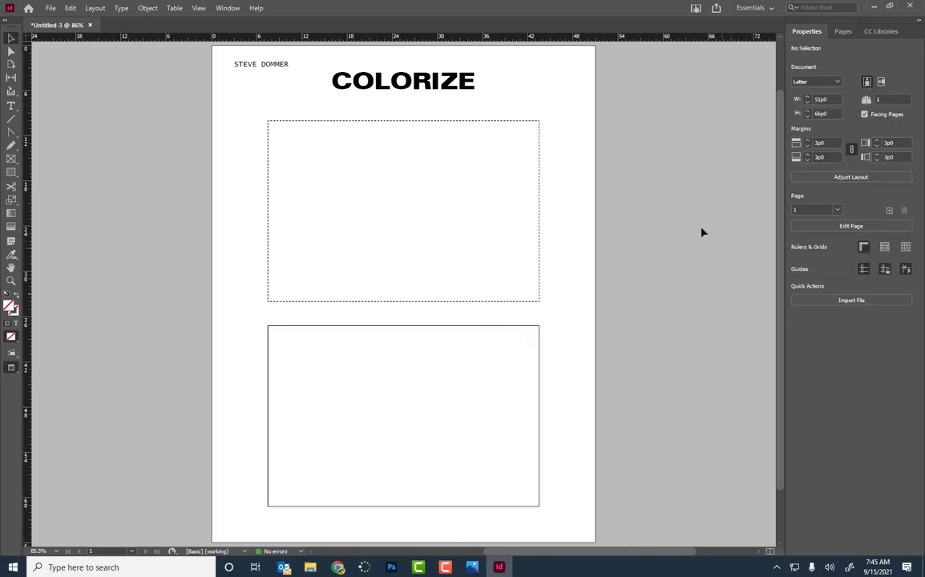
Change the upper frame's dashed stroke to a Solid stroke type
click(542, 206)
click(898, 197)
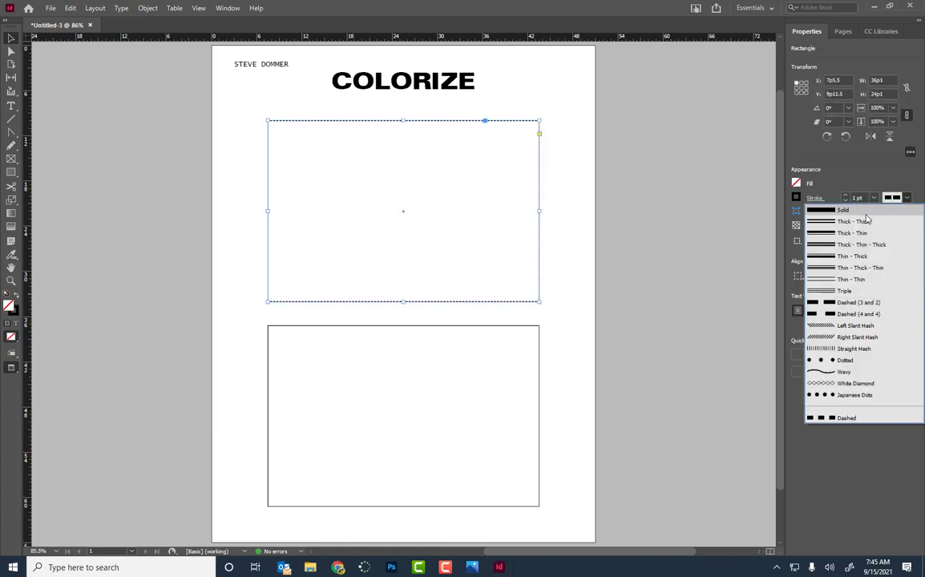
click(841, 196)
click(617, 212)
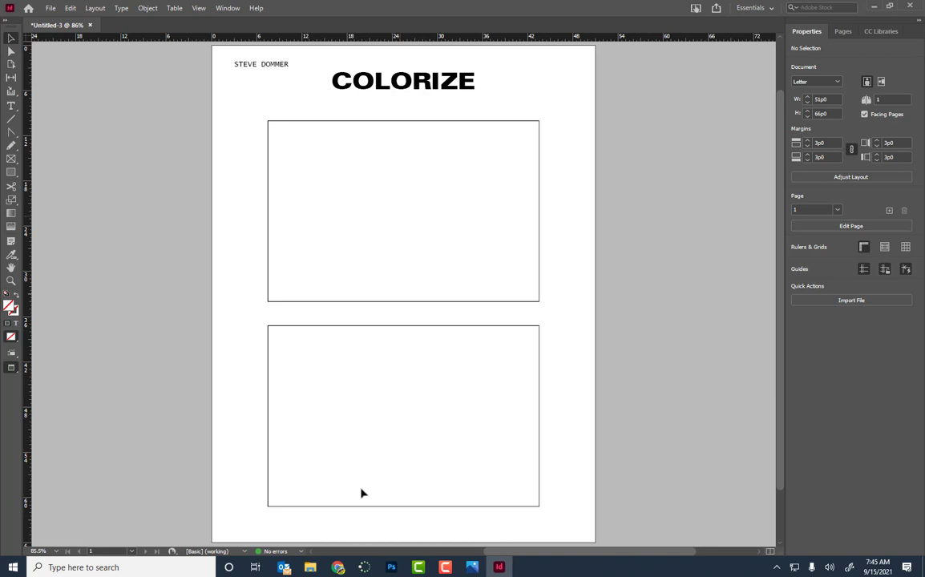
click(310, 566)
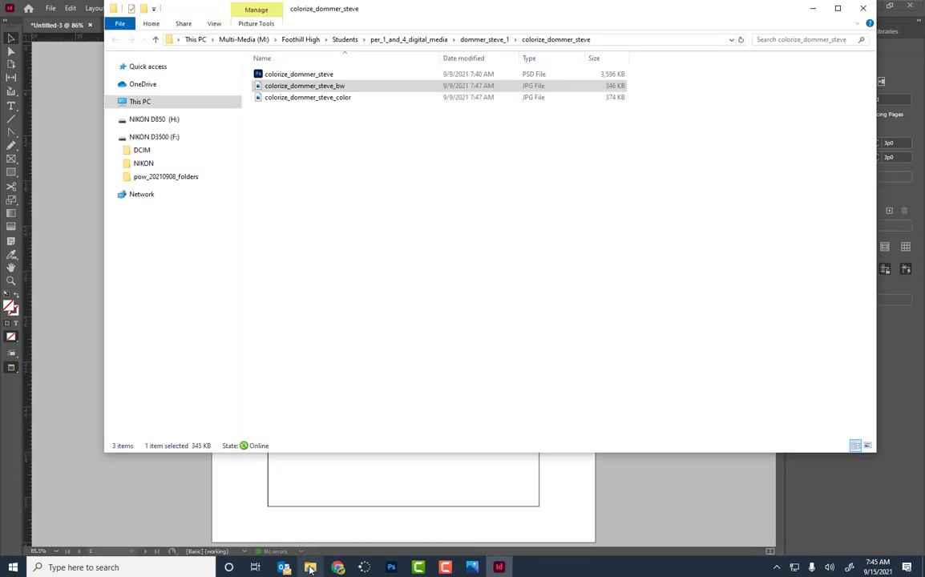
Open colorize_dommer_steve_bw.jpg and colorize_dommer_steve_color.jpg in Adobe Photoshop 2021
right_click(292, 88)
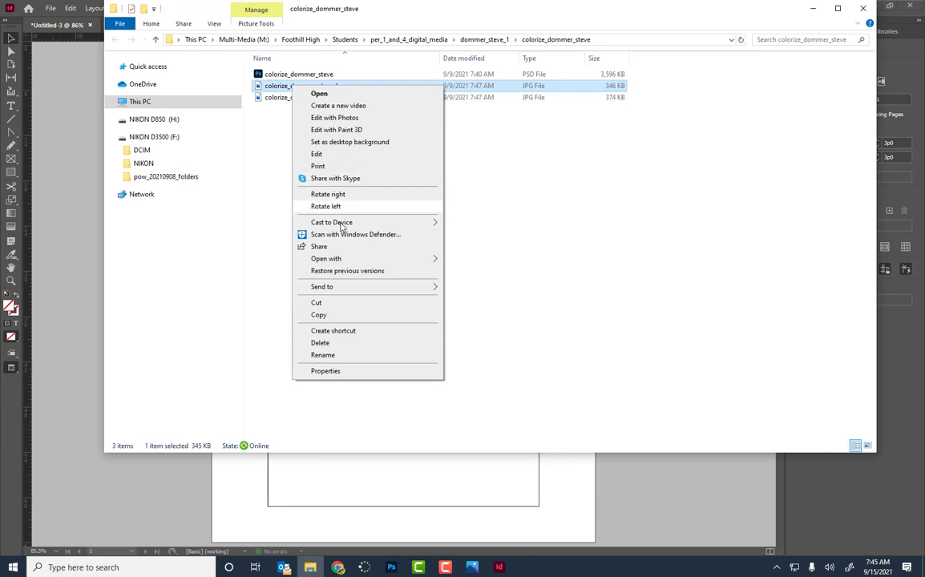
mouse_move(340, 261)
click(508, 274)
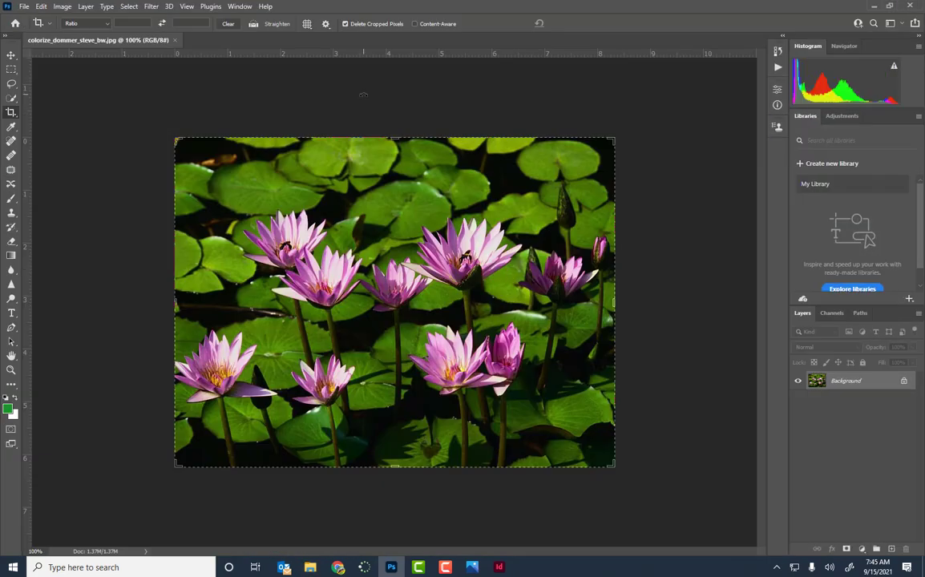
key(alt+Tab)
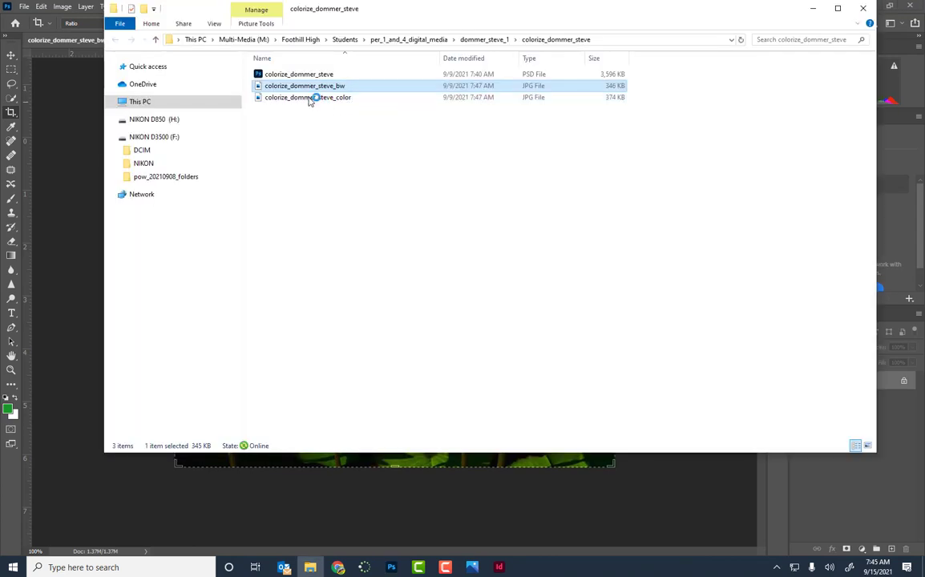
right_click(299, 98)
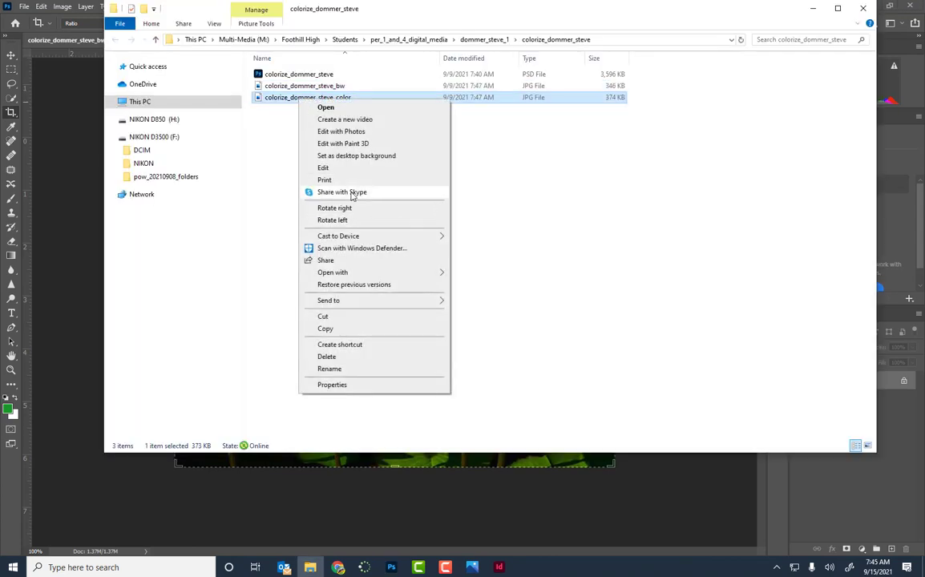
mouse_move(352, 275)
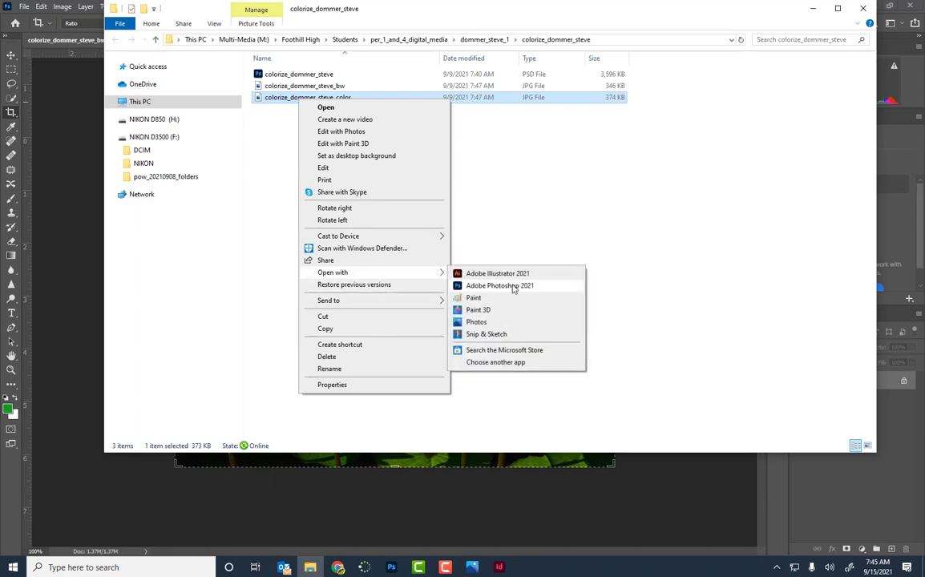
click(481, 285)
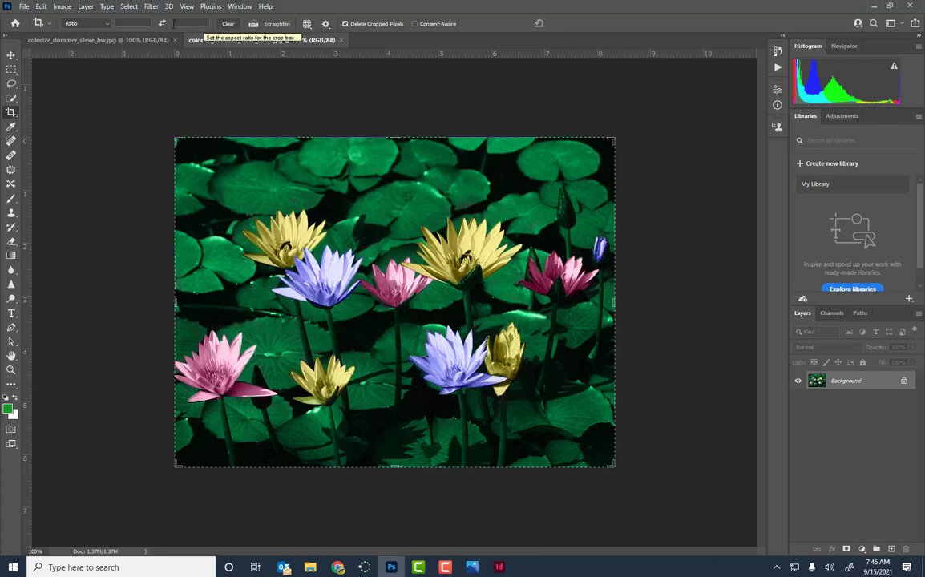
Set the Crop tool to W x H x Resolution with a 6 in by 24 pica landscape size
click(84, 23)
click(92, 42)
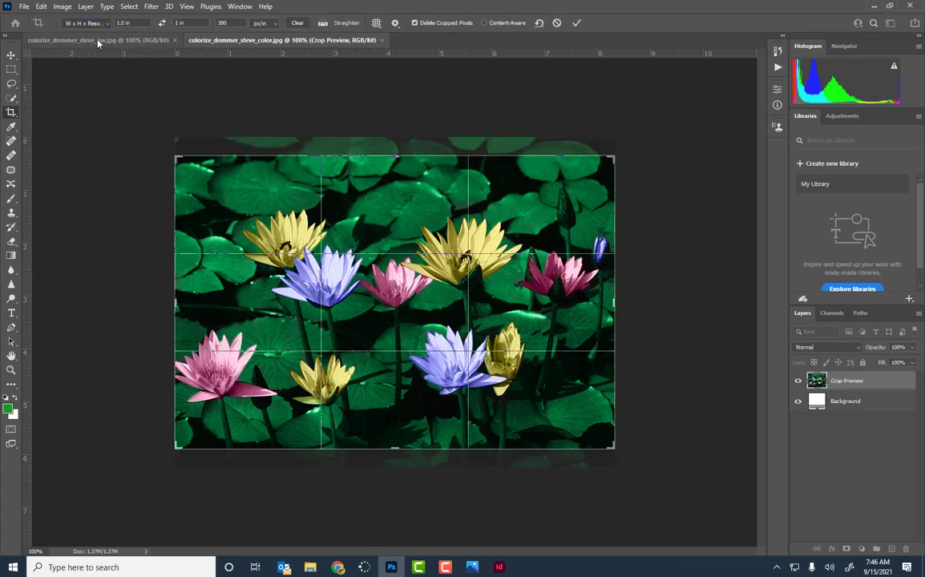
drag(143, 24, 118, 25)
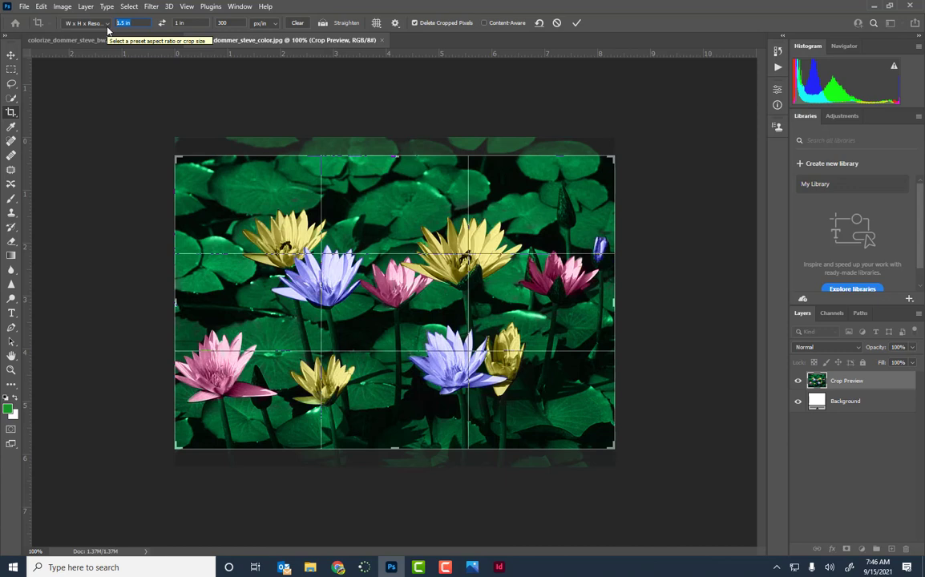
text(2)
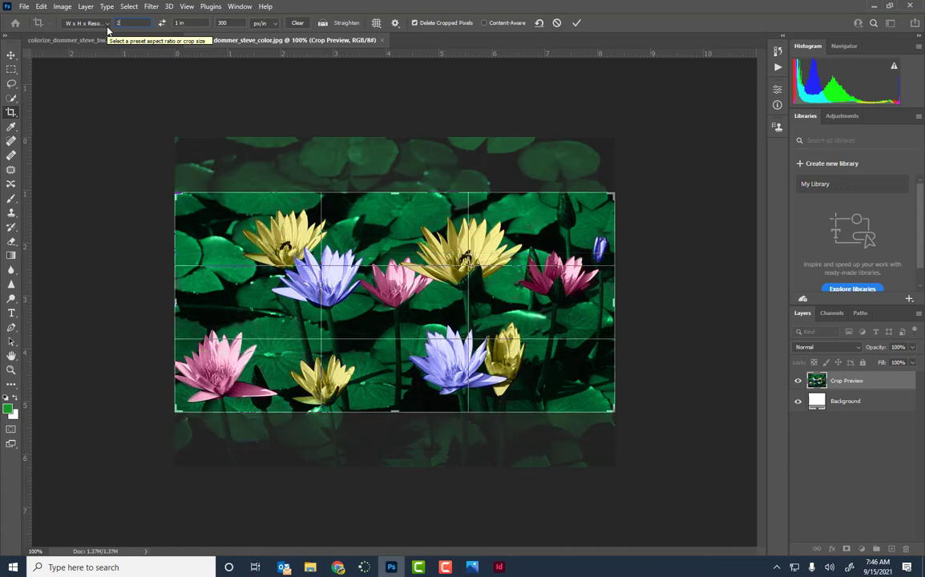
text(5)
key(BackSpace)
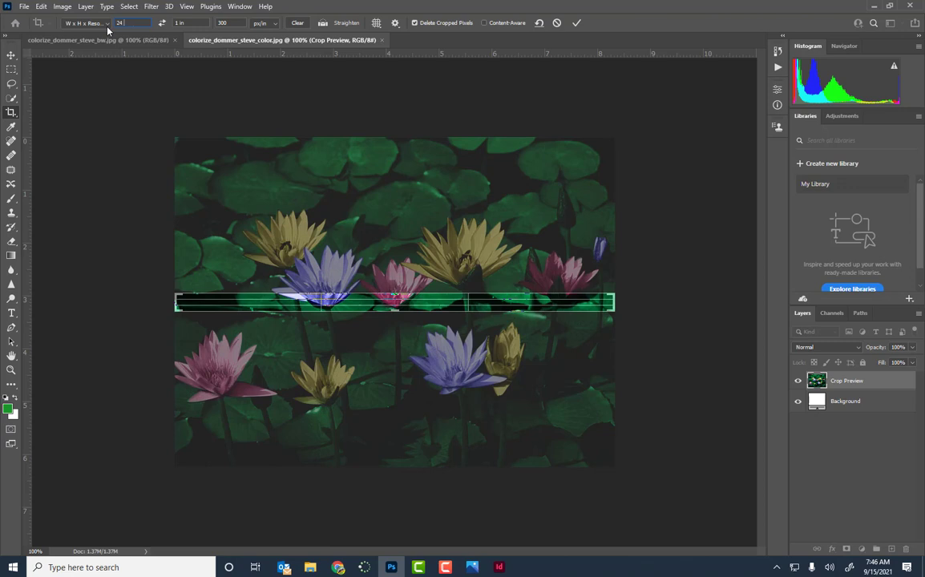
text(4 pica)
key(Tab)
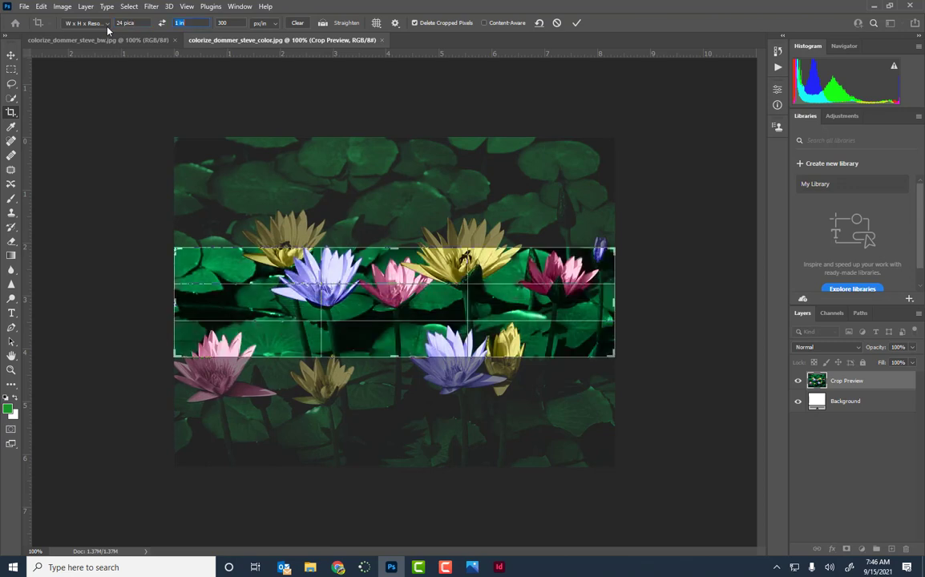
text(36)
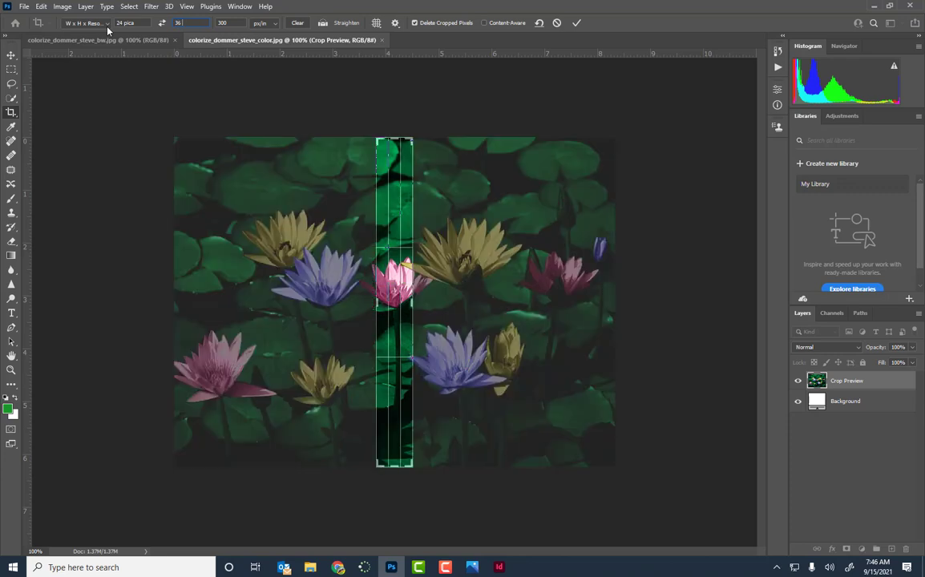
text( pica)
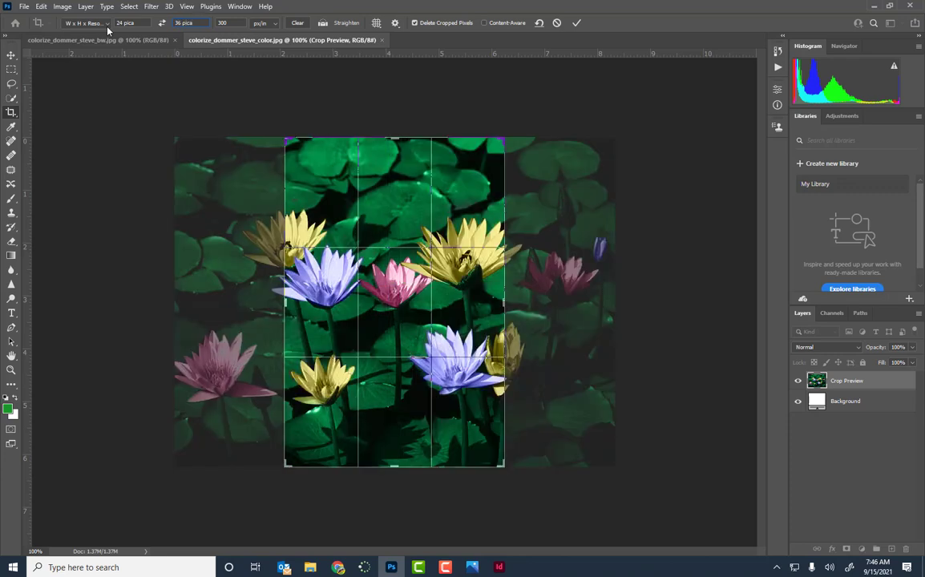
click(162, 23)
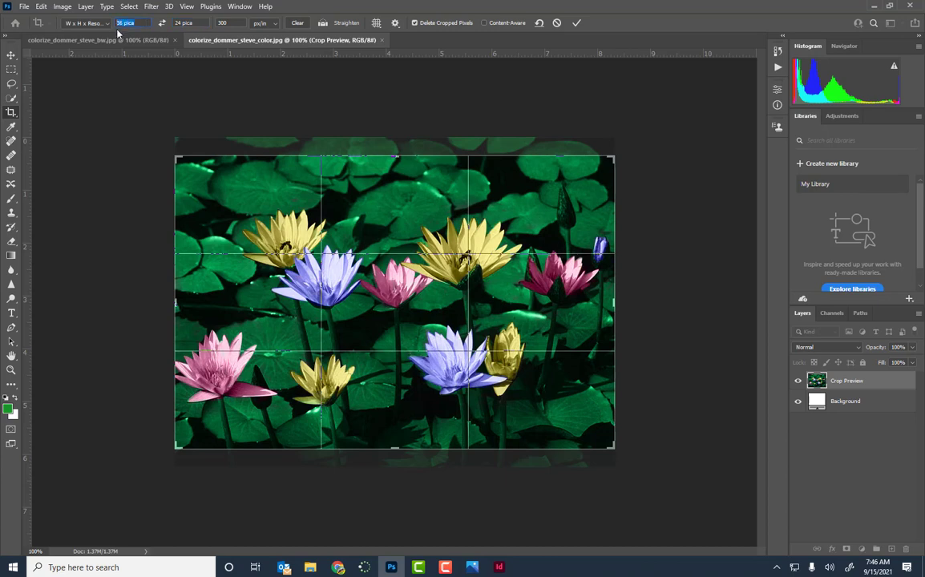
text(6 in)
key(Tab)
Set the crop resolution to 300 px/in and commit the crop
click(225, 22)
key(BackSpace)
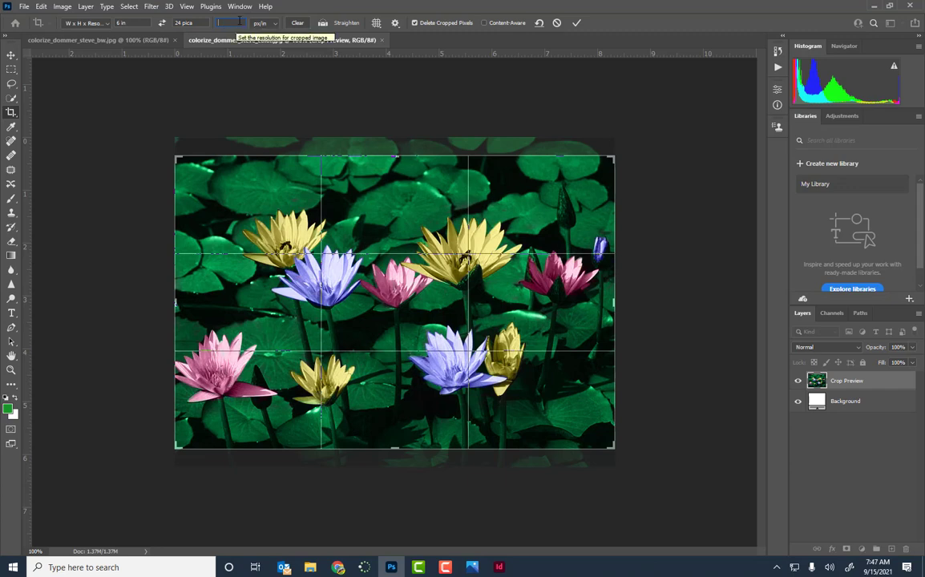
text(300)
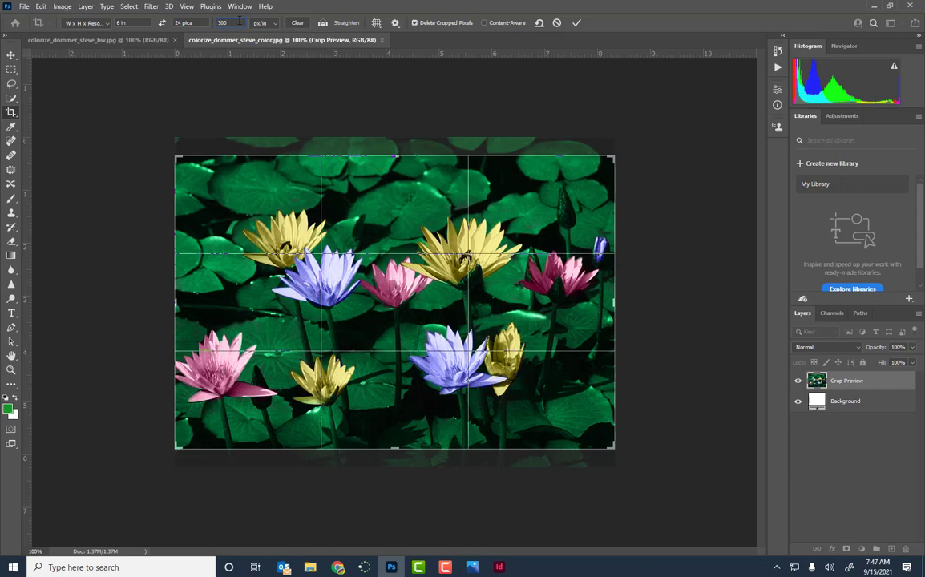
click(576, 24)
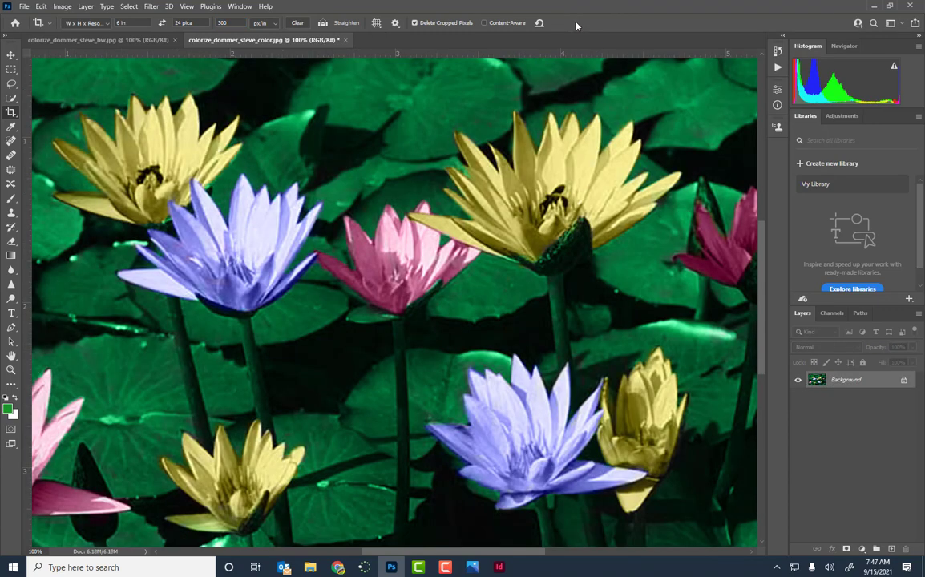
key(ctrl+0)
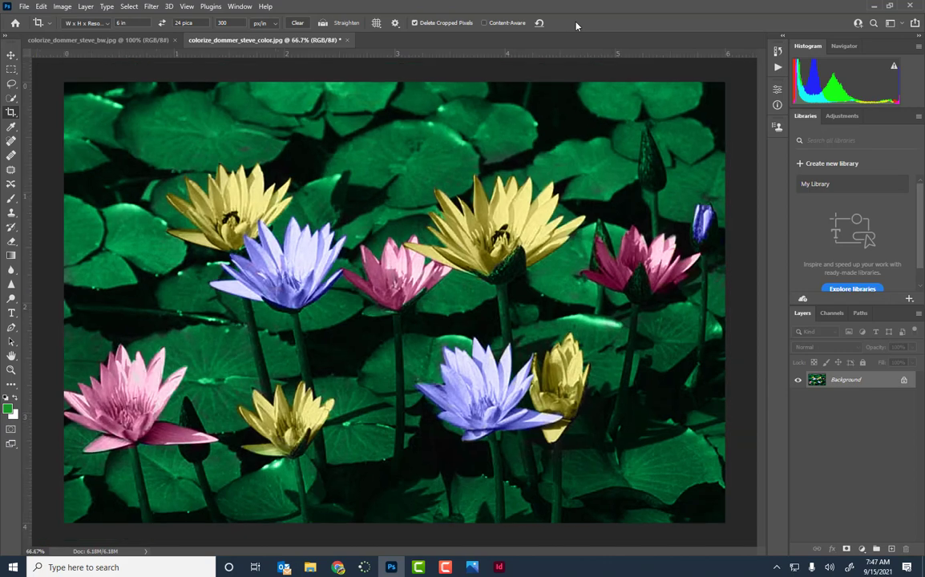
key(ctrl+minus)
key(ctrl+minus)
key(ctrl+minus)
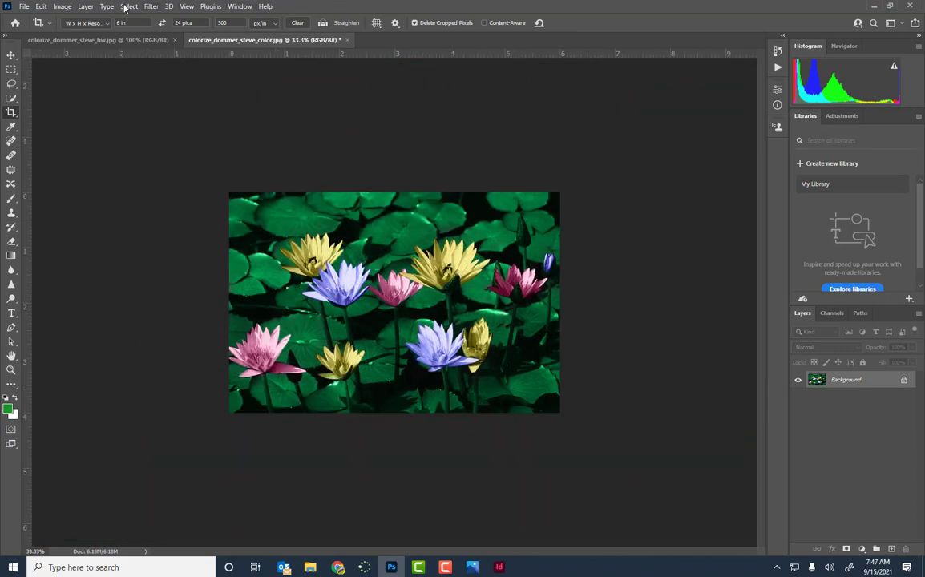
click(61, 8)
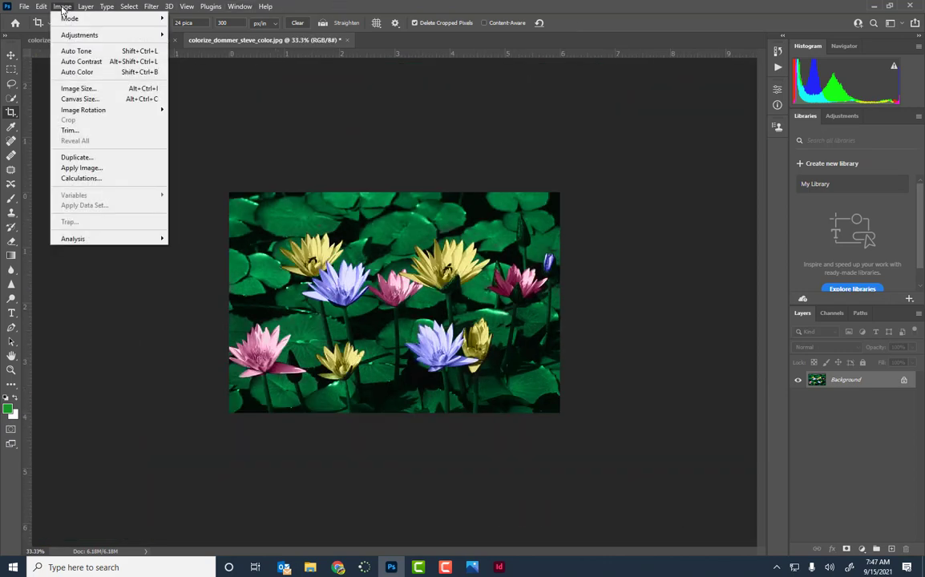
click(78, 88)
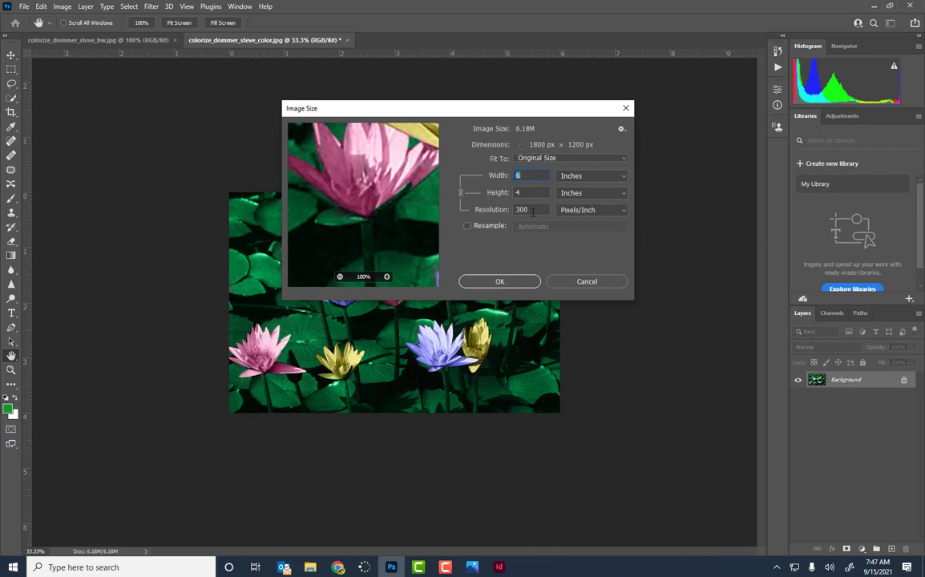
click(499, 281)
key(c)
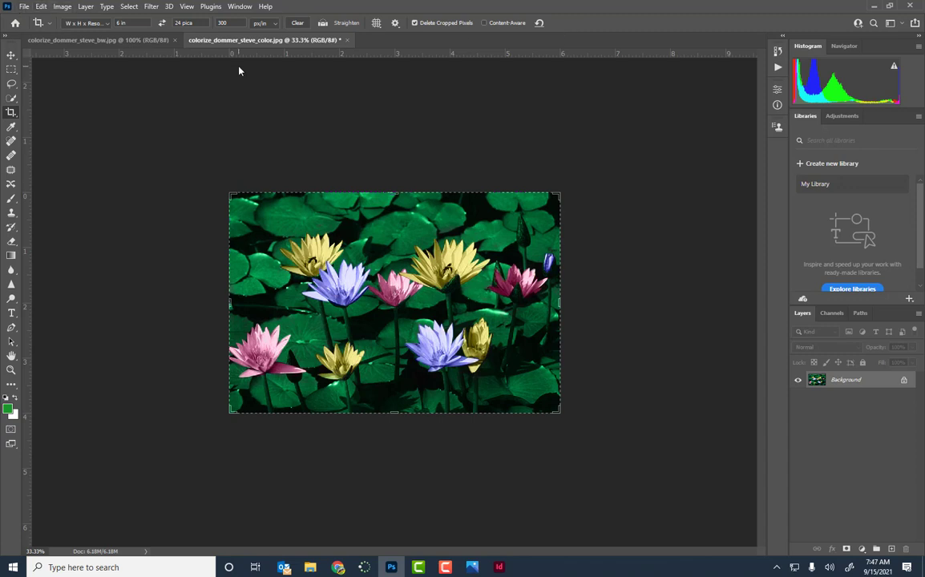
click(23, 9)
click(77, 138)
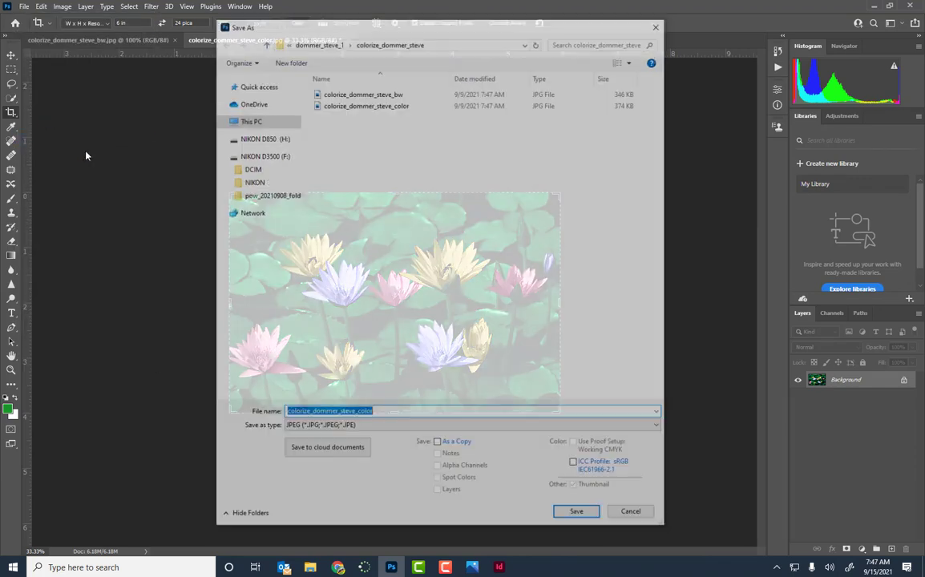
click(402, 413)
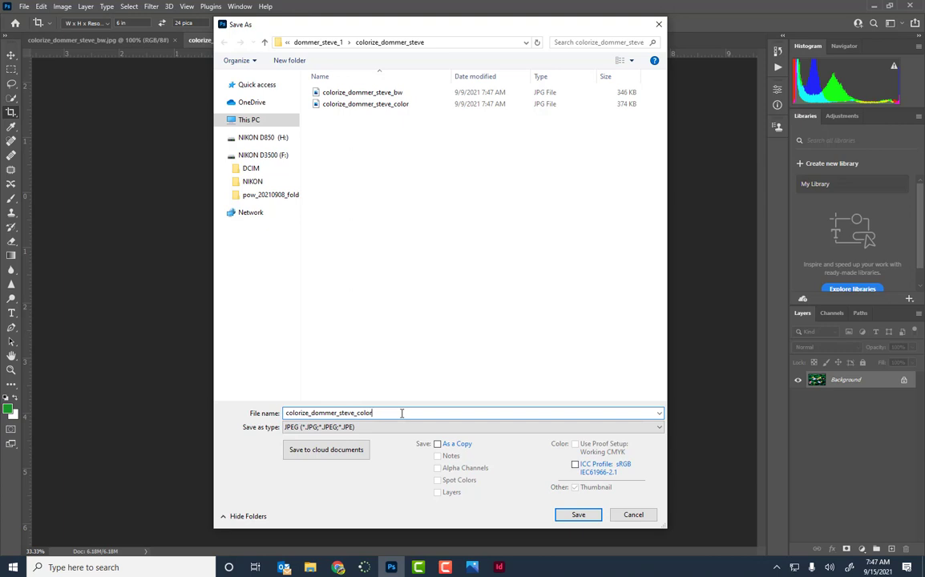
text(_edit)
click(584, 515)
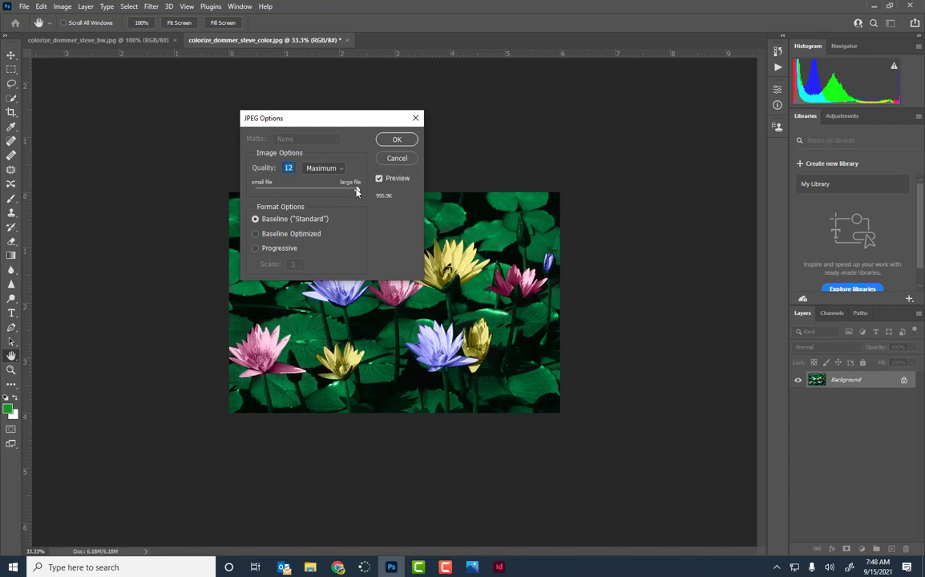
mouse_move(356, 189)
mouse_down()
mouse_move(320, 190)
mouse_move(366, 191)
mouse_up()
click(395, 142)
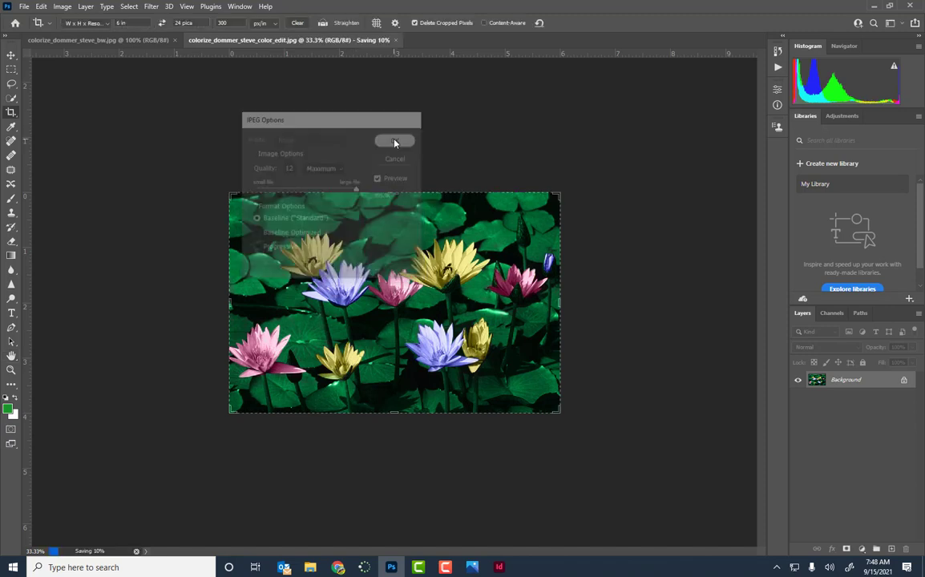
key(c)
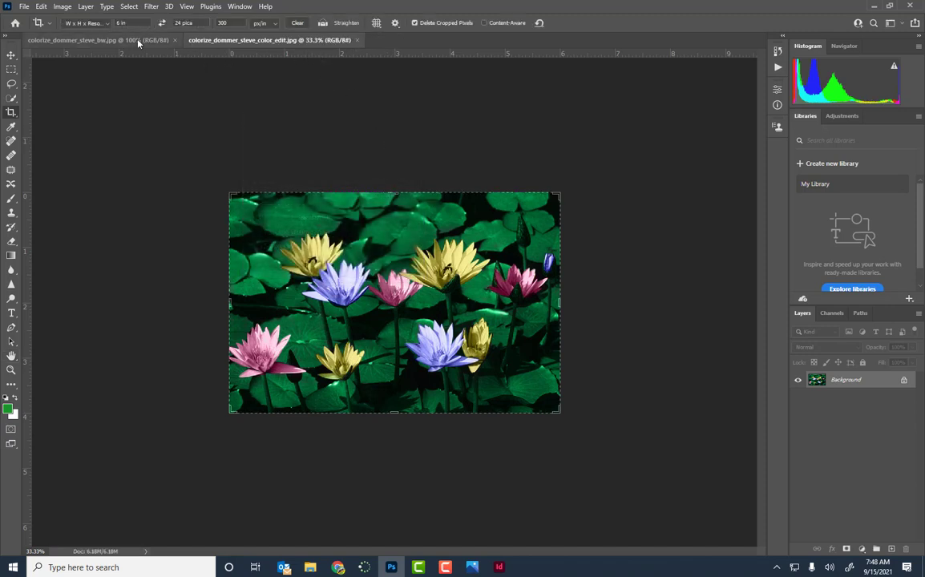
click(358, 40)
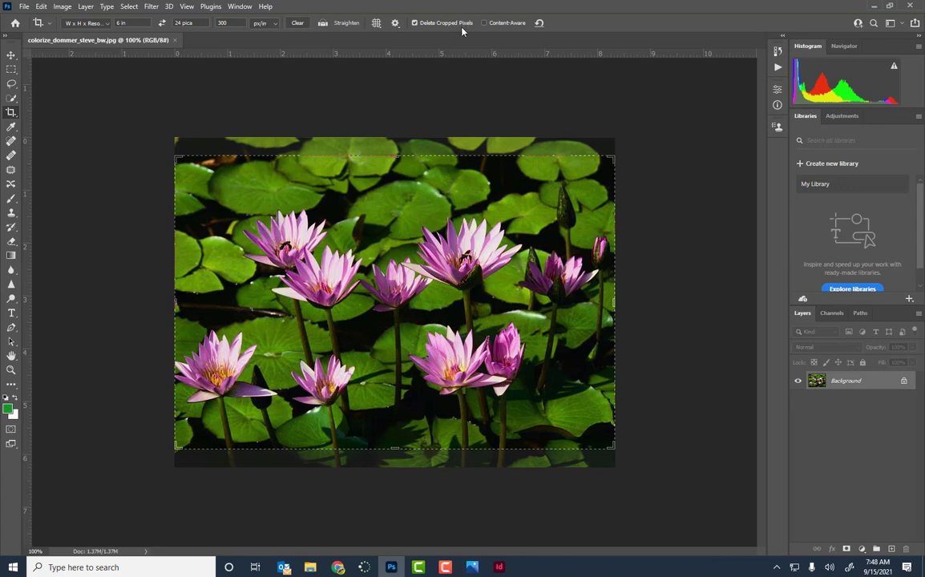
click(238, 113)
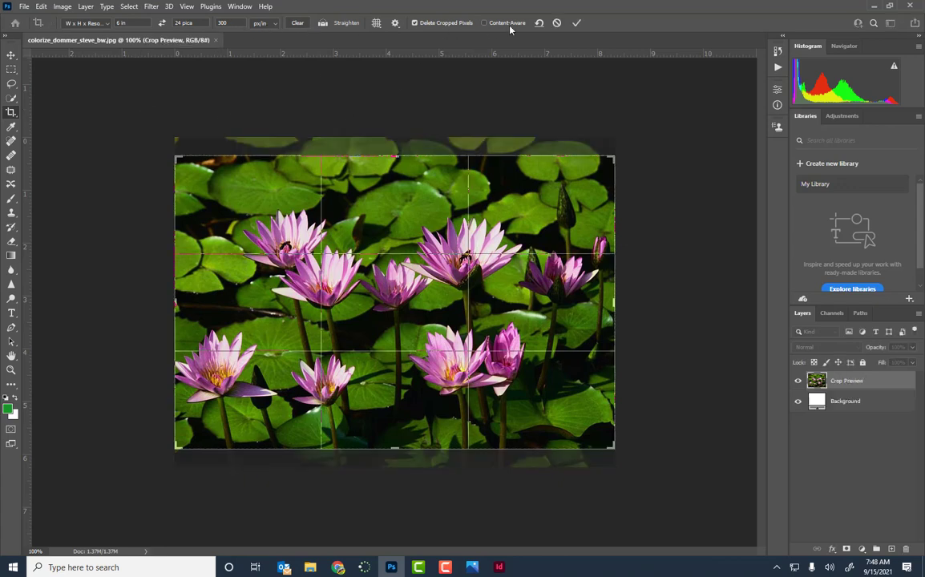
click(575, 23)
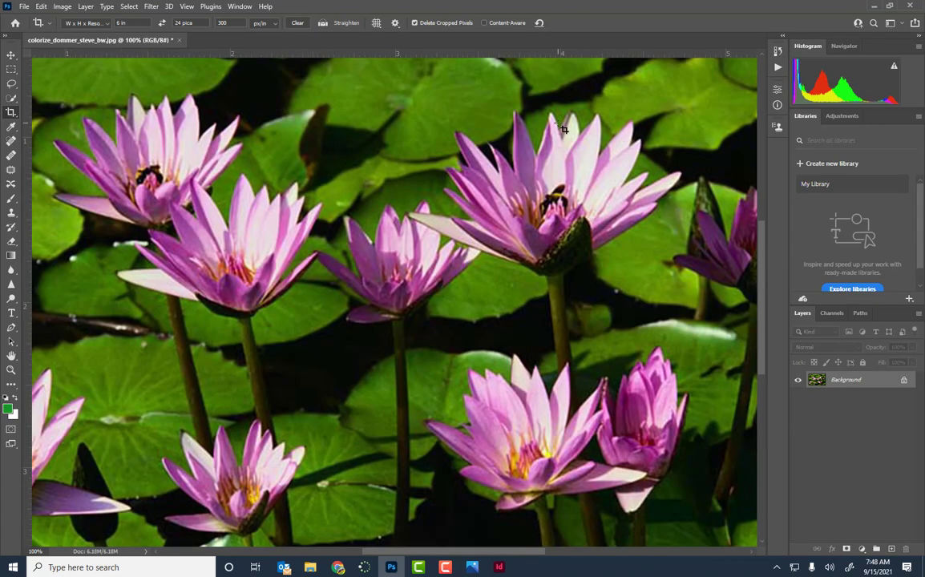
click(24, 7)
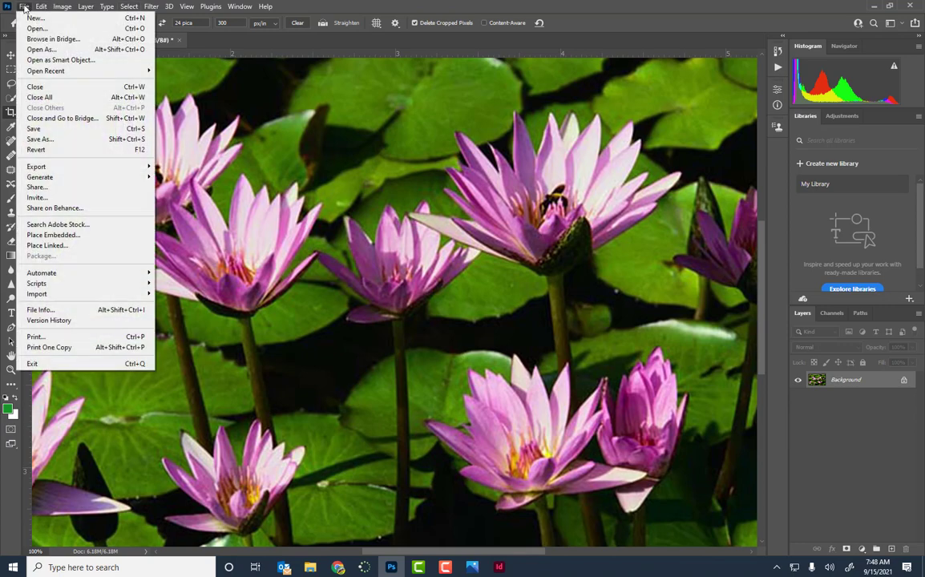
click(61, 138)
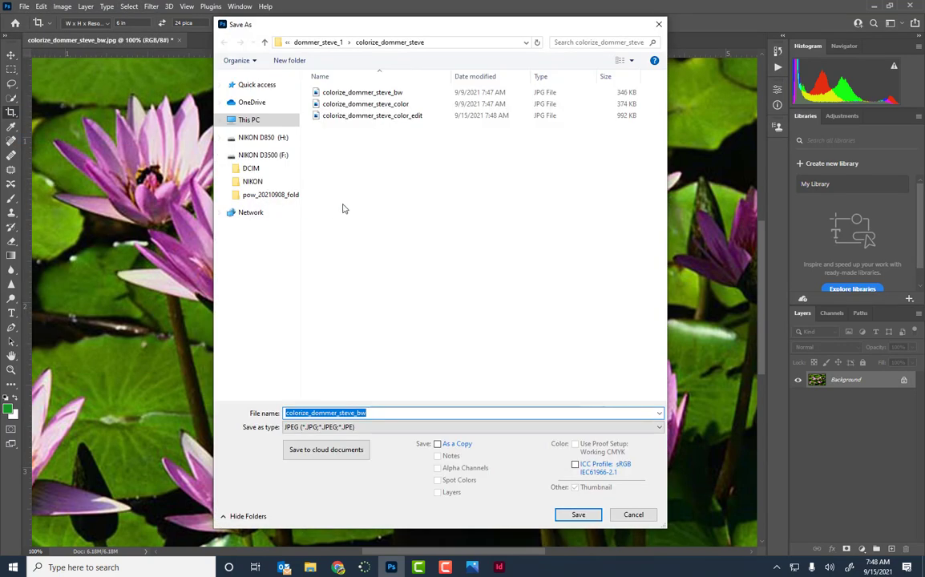
click(410, 413)
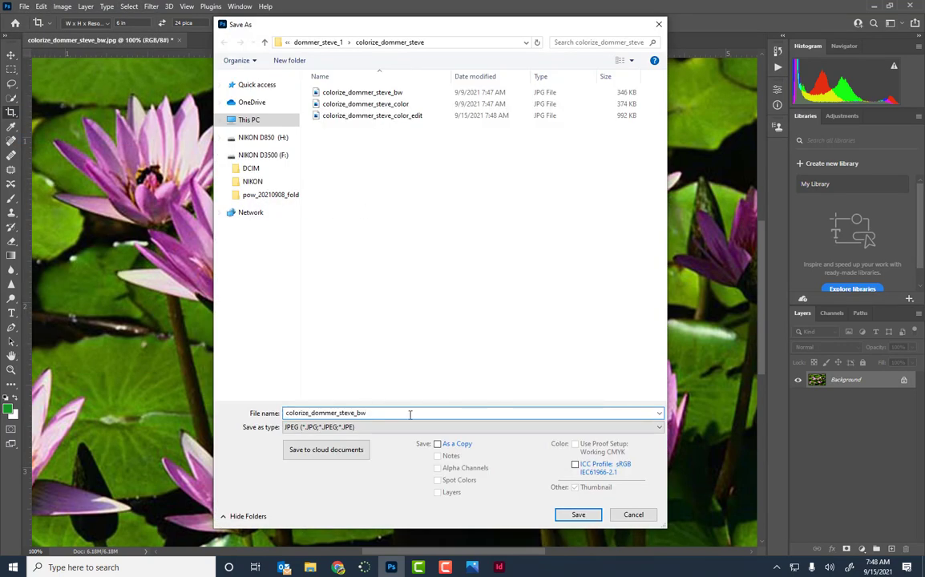
text(_edit)
key(Return)
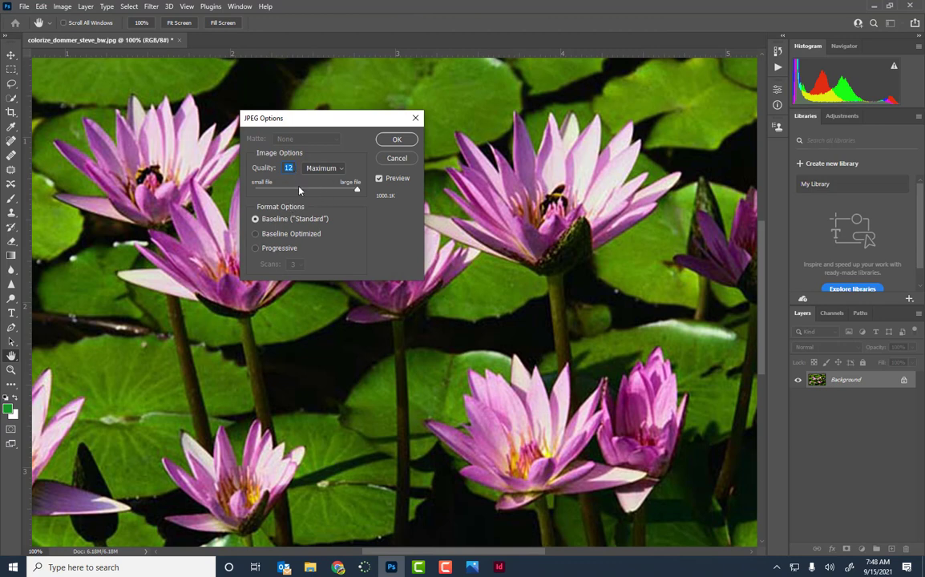
click(398, 140)
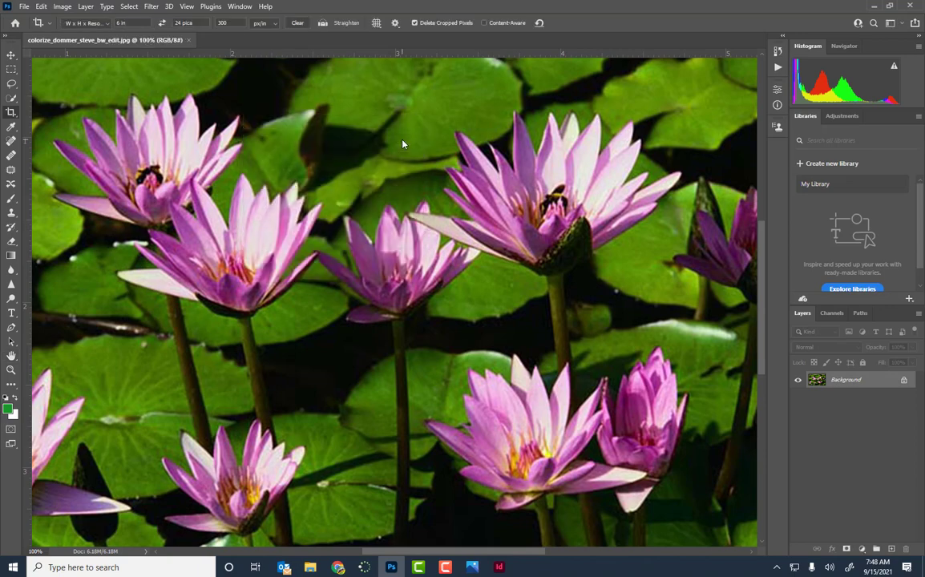
click(189, 42)
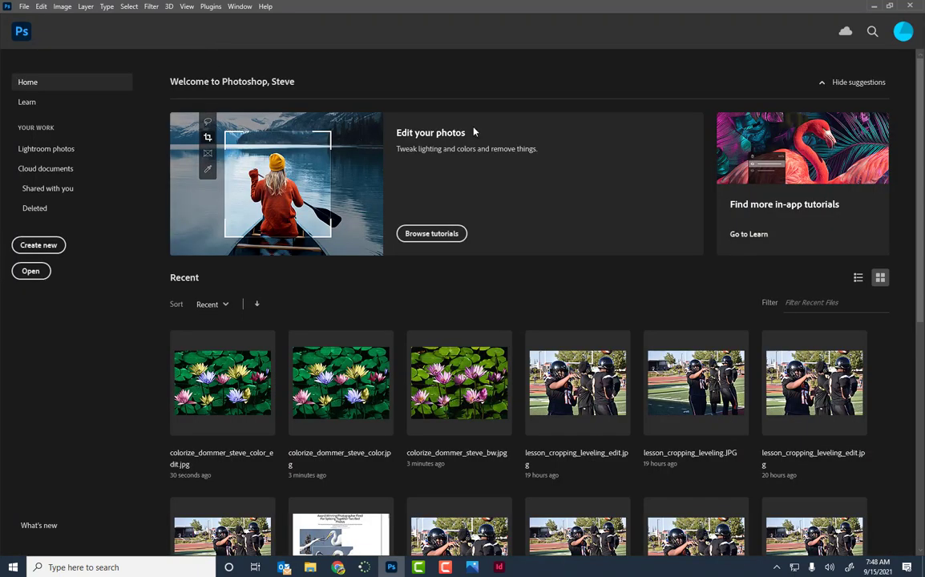
click(874, 7)
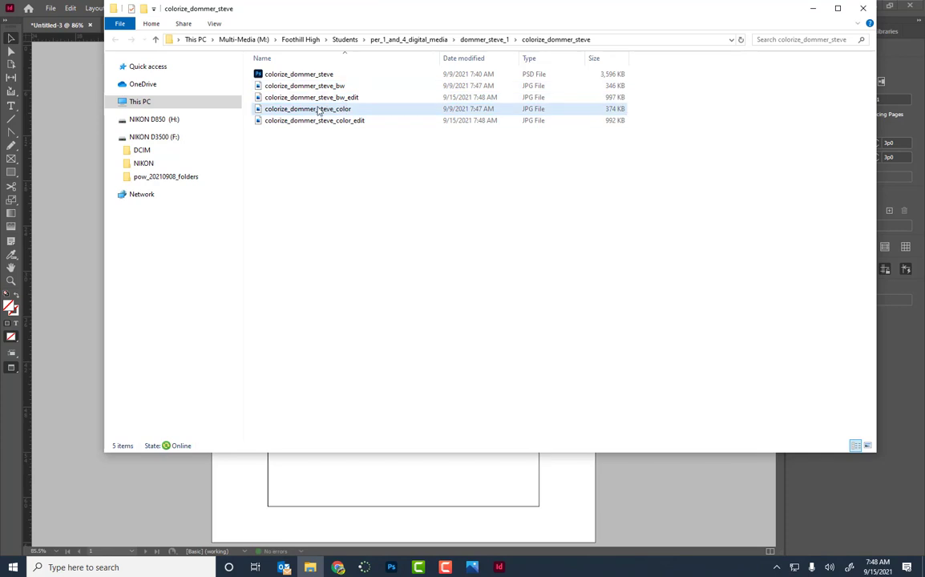
click(358, 97)
click(359, 122)
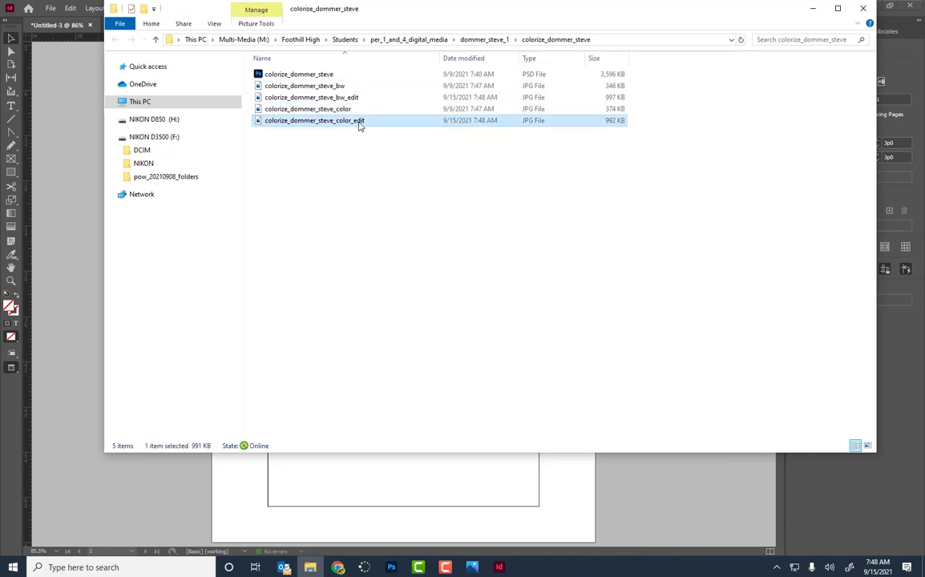
click(435, 180)
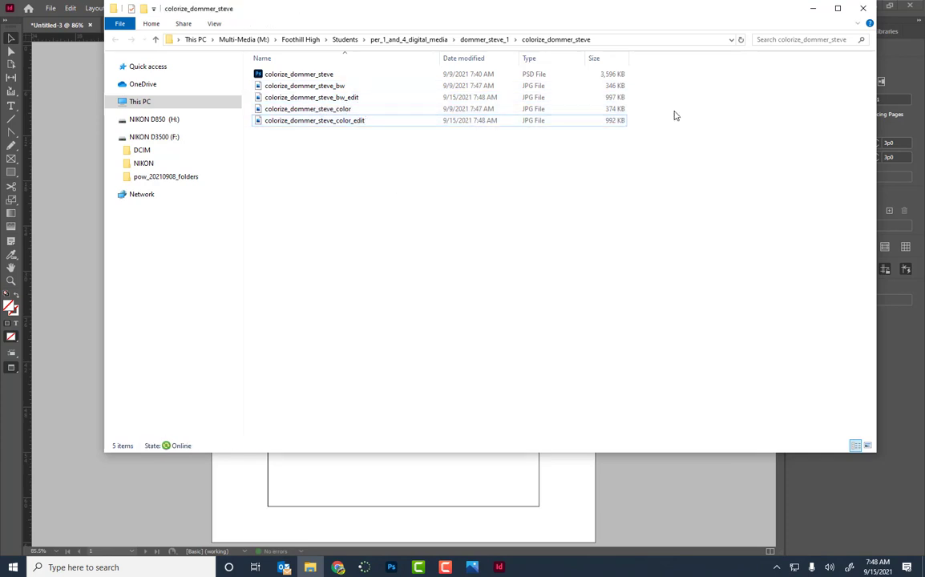
click(814, 12)
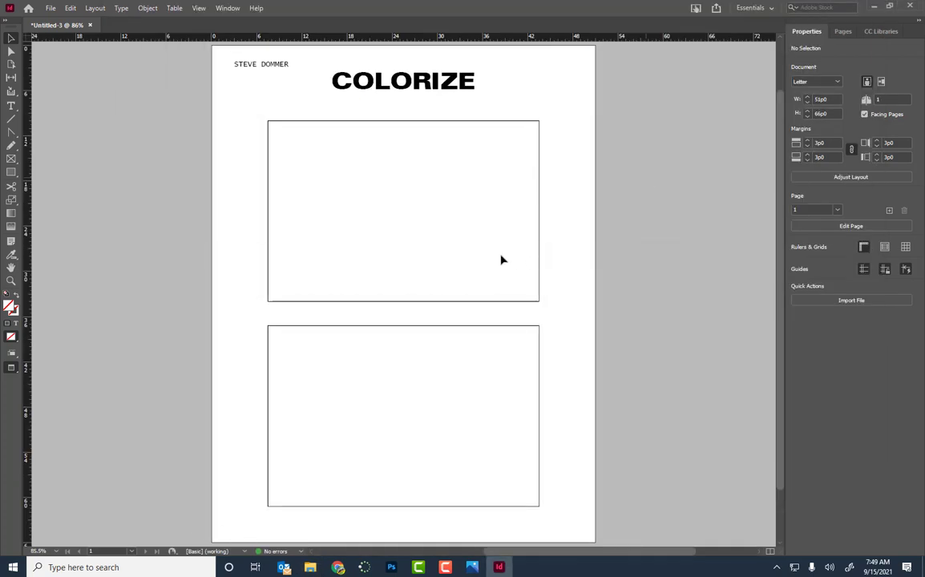
Select the upper empty frame and start placing an image into it
click(335, 126)
click(258, 148)
click(432, 125)
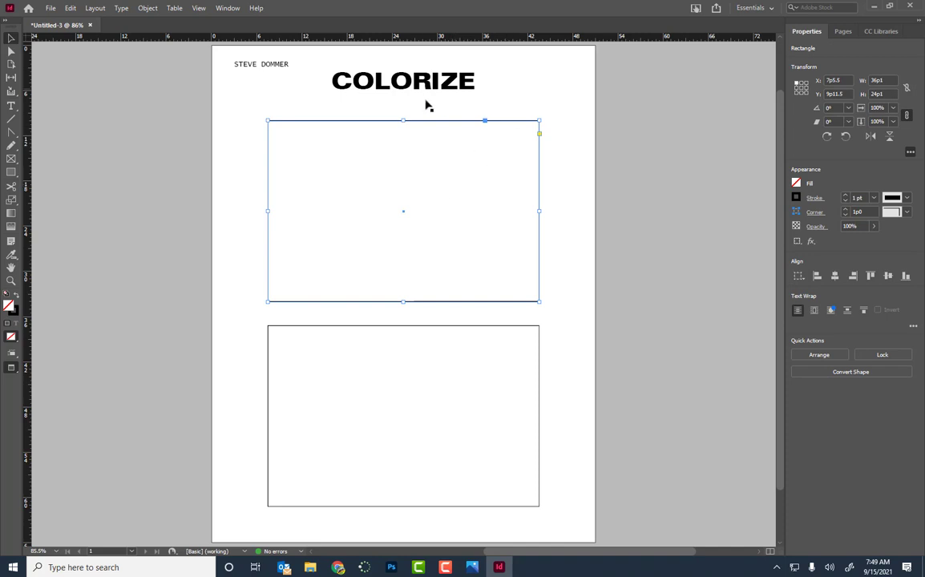
click(51, 10)
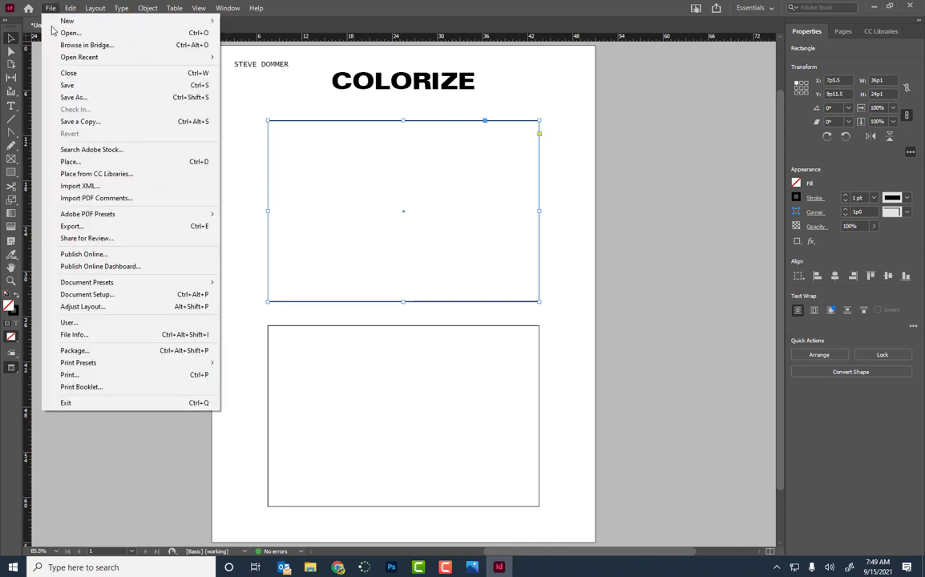
click(70, 161)
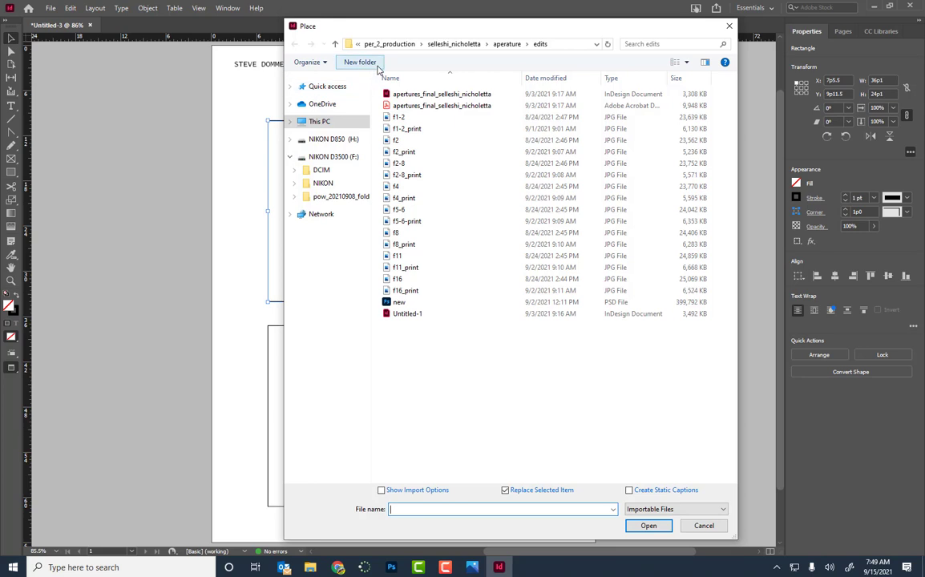
click(319, 121)
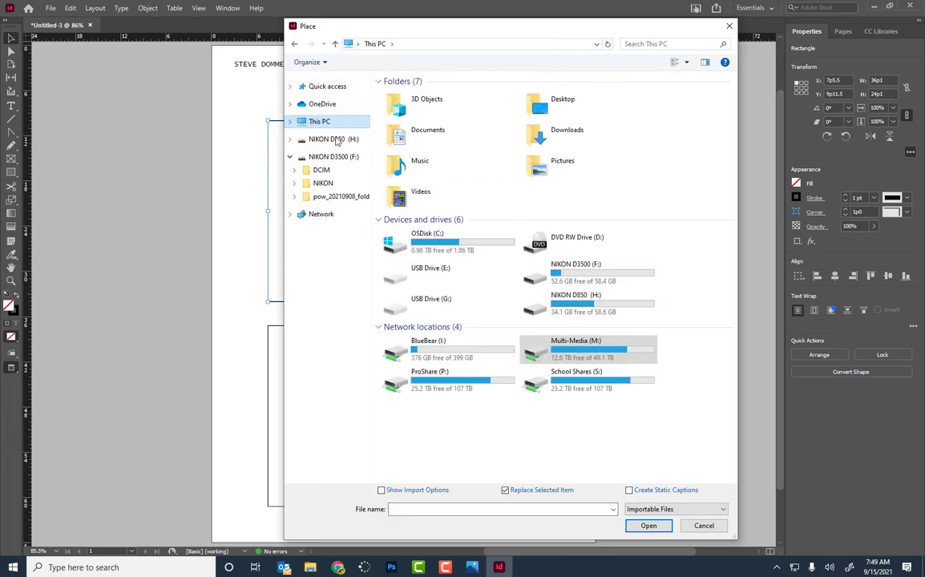
double_click(579, 351)
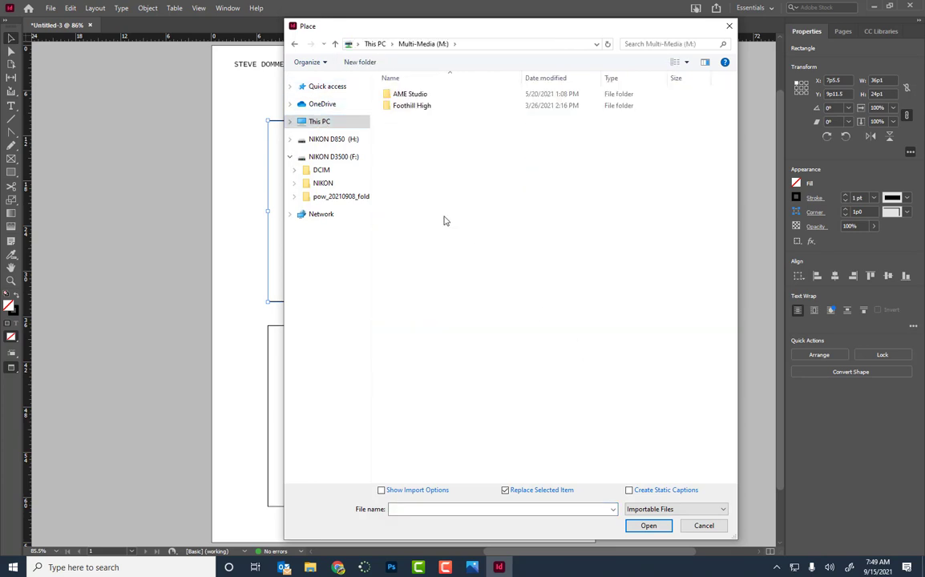
double_click(418, 109)
double_click(407, 140)
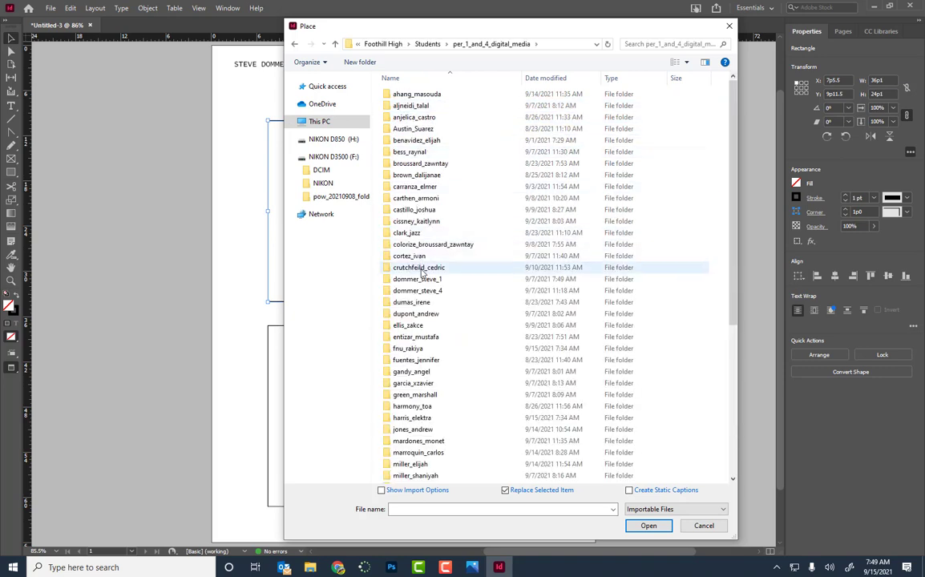
double_click(417, 257)
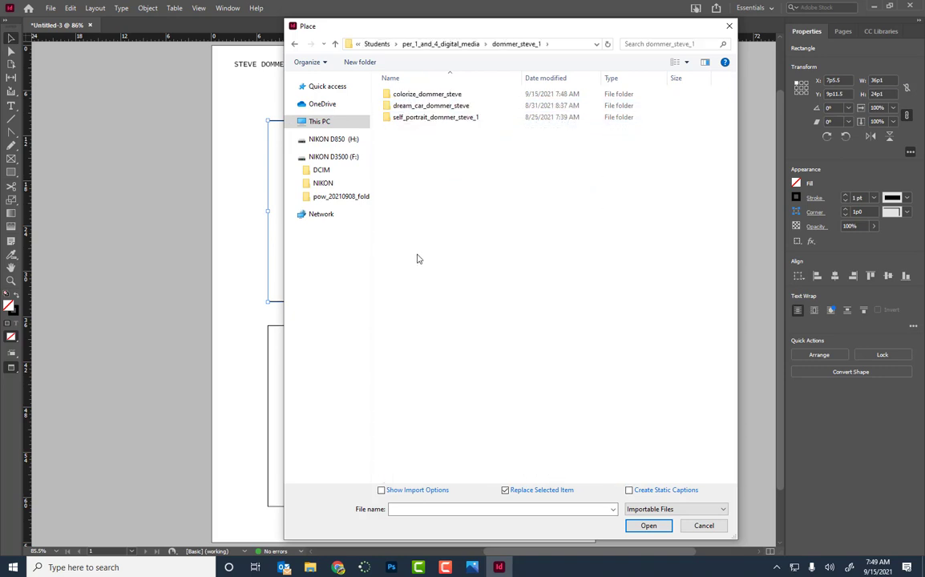
double_click(415, 95)
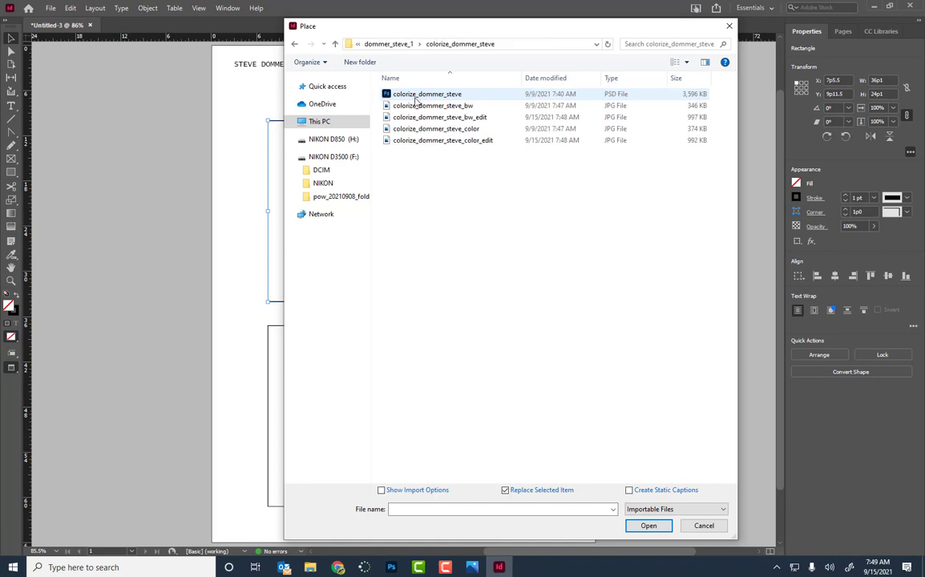
click(476, 119)
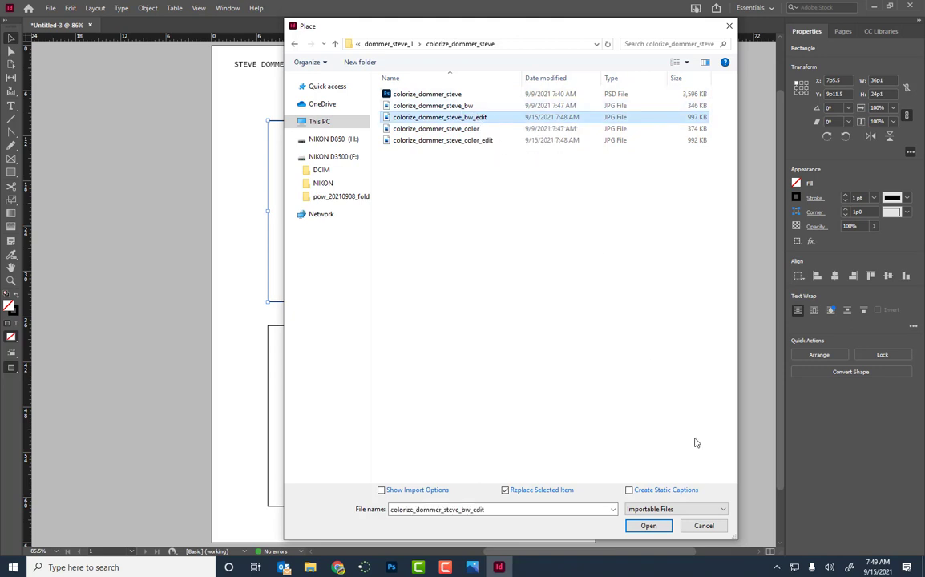
click(665, 526)
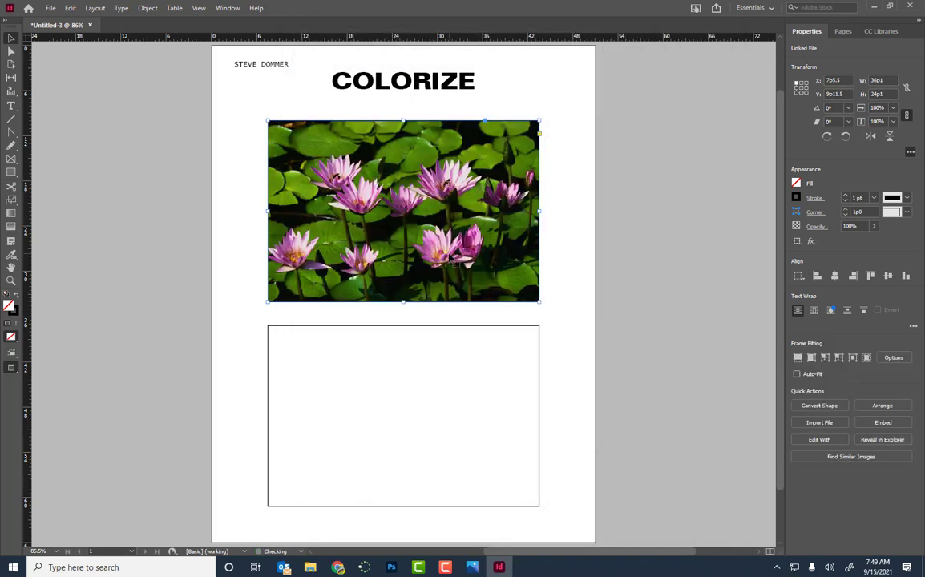
click(343, 331)
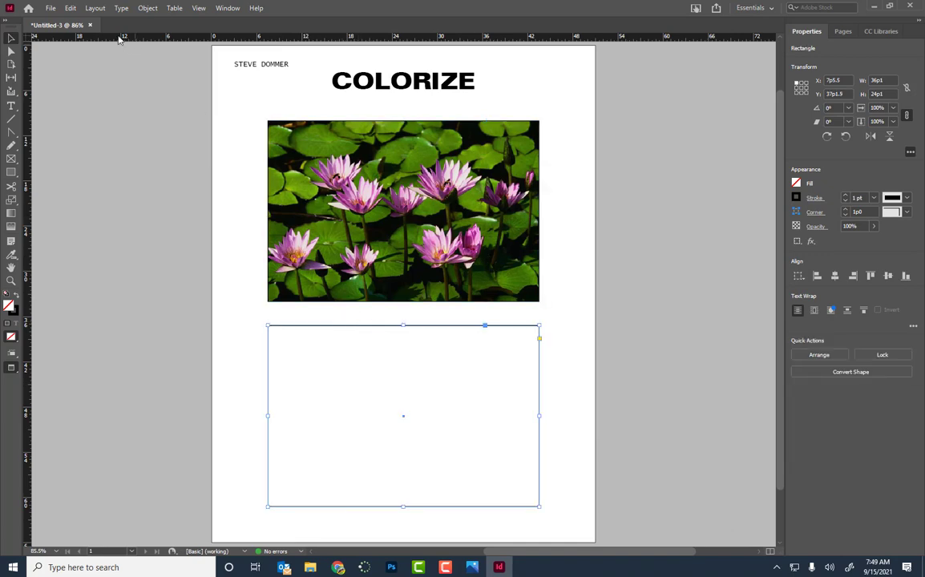
click(49, 8)
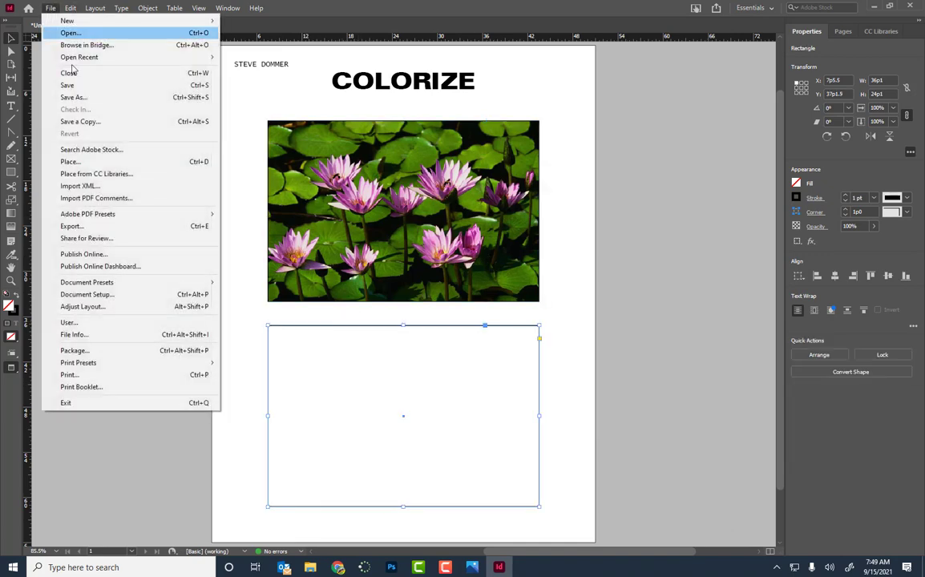
click(80, 161)
click(476, 142)
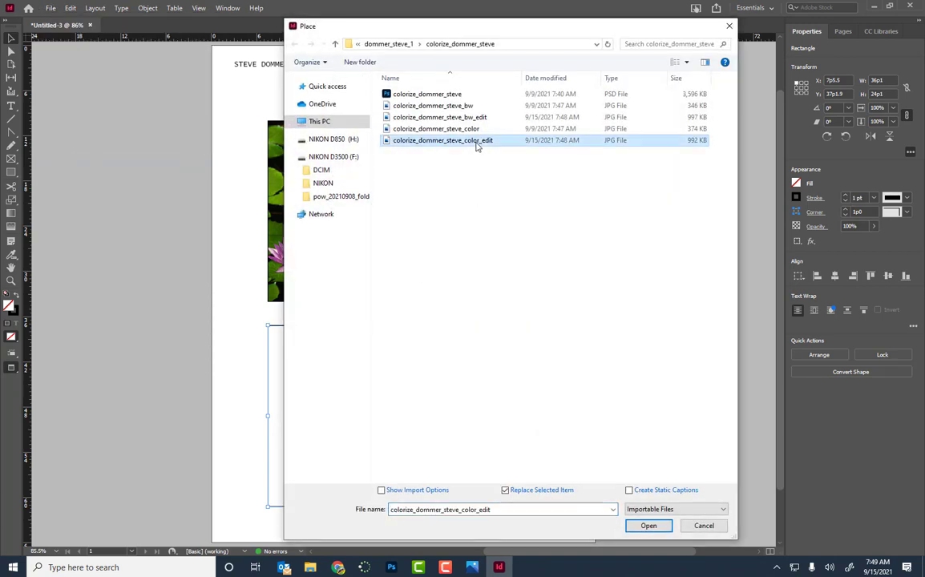
click(648, 526)
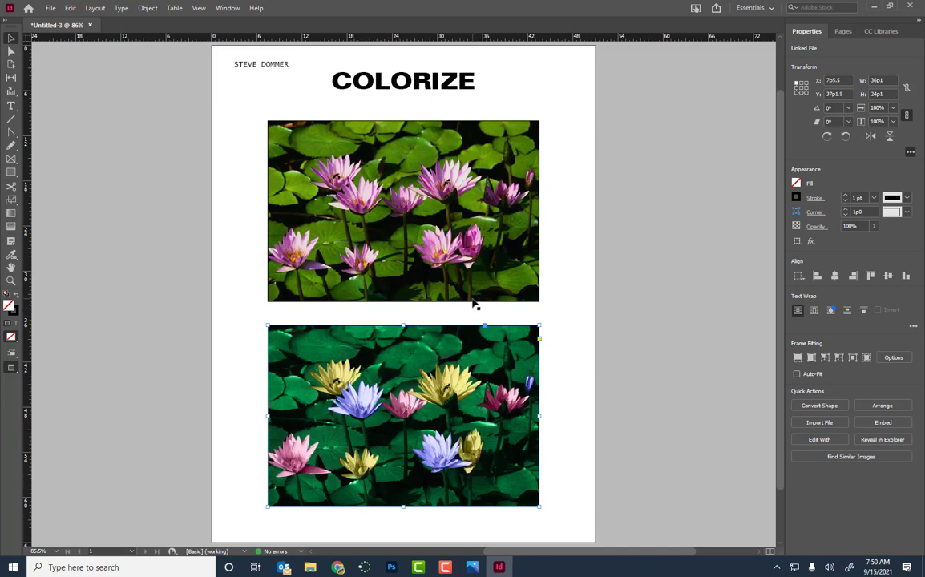
click(574, 280)
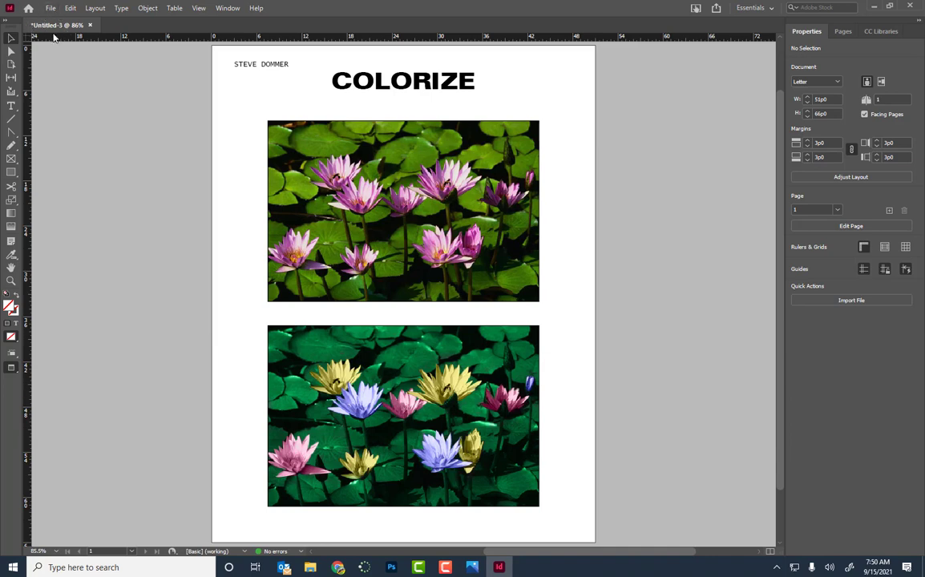
click(50, 9)
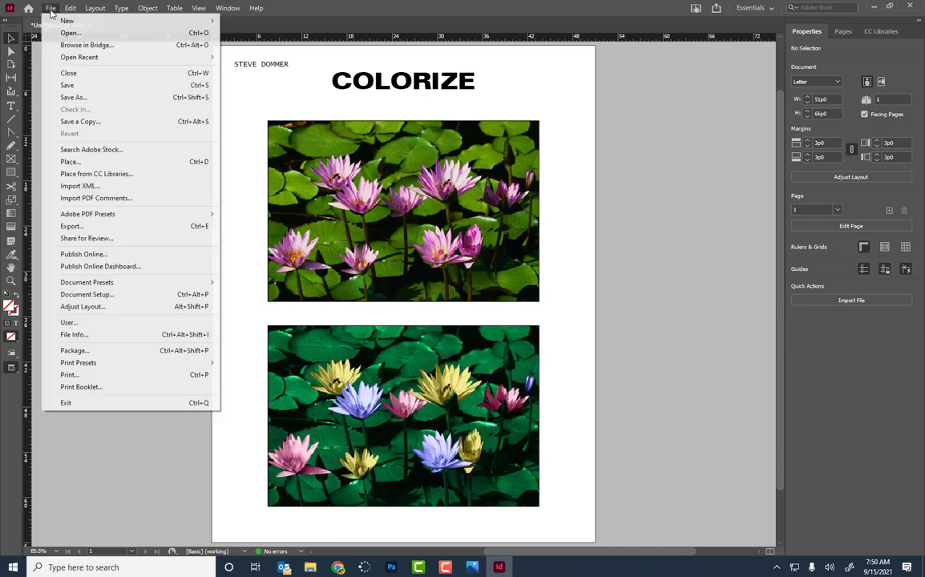
click(73, 97)
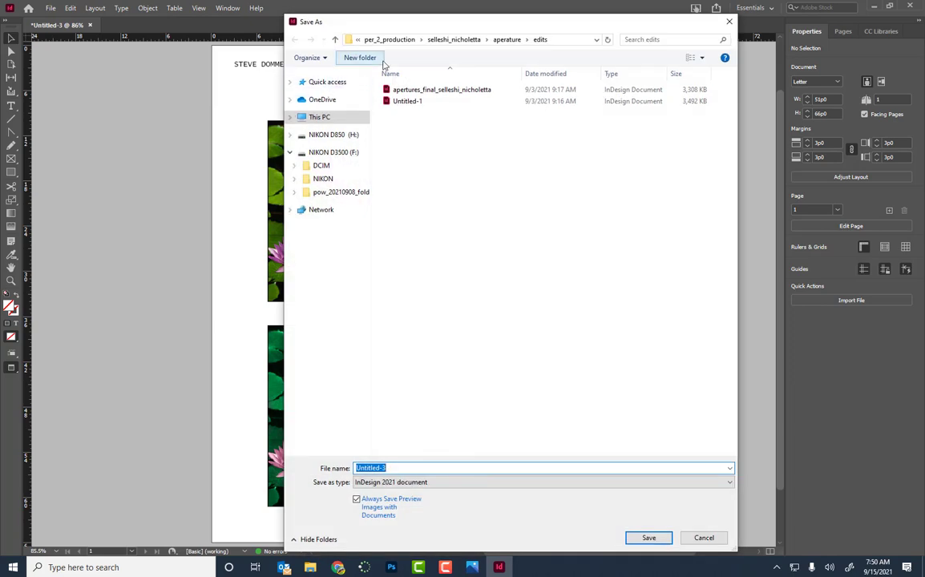
click(392, 37)
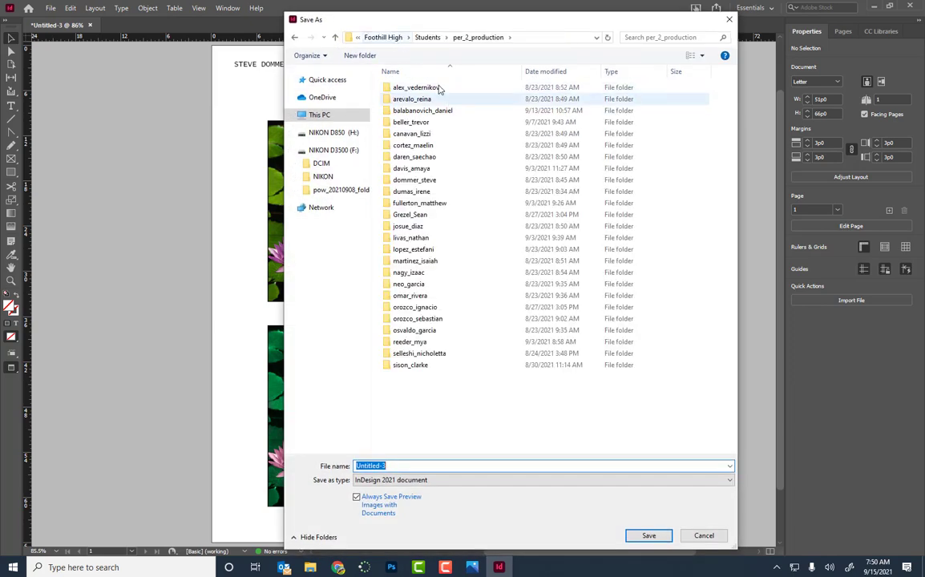
click(427, 37)
double_click(427, 98)
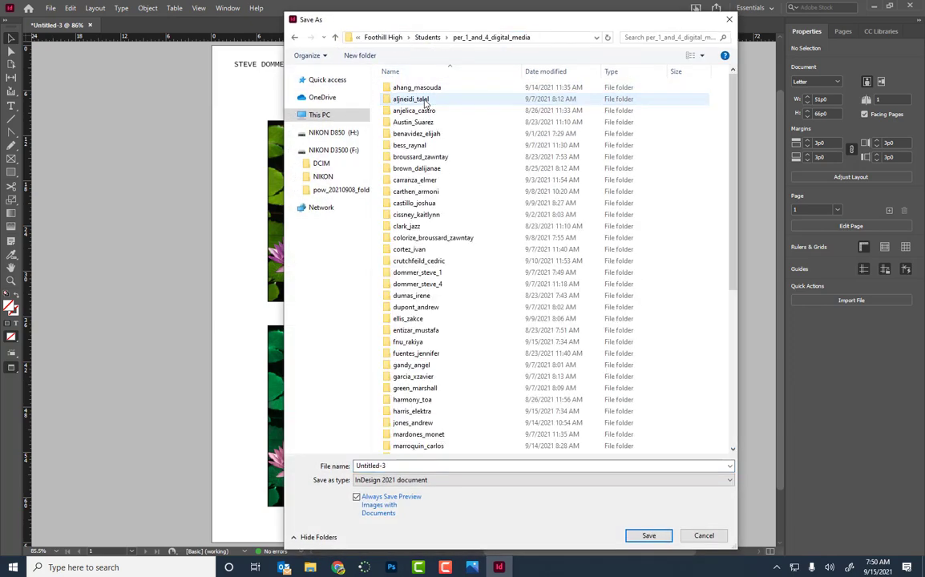
double_click(416, 272)
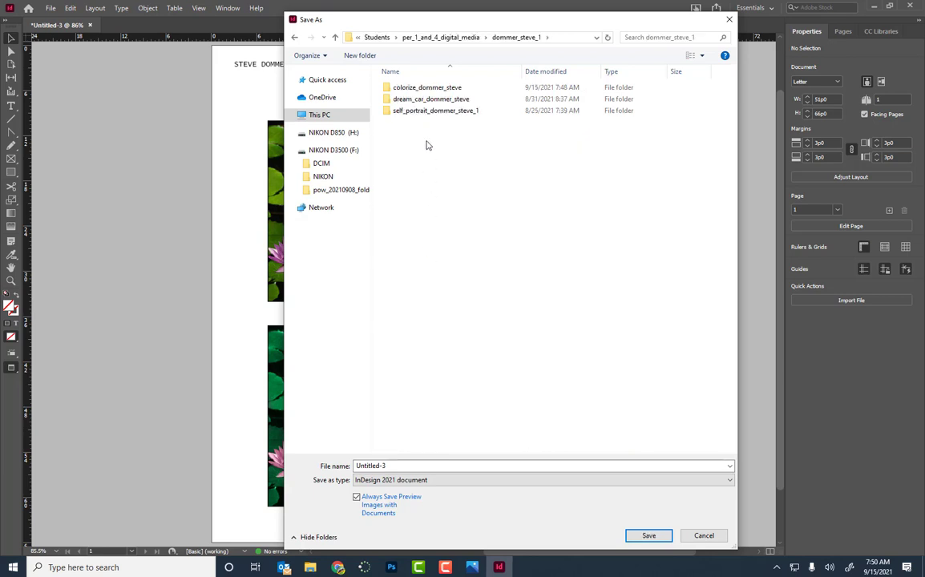
double_click(430, 112)
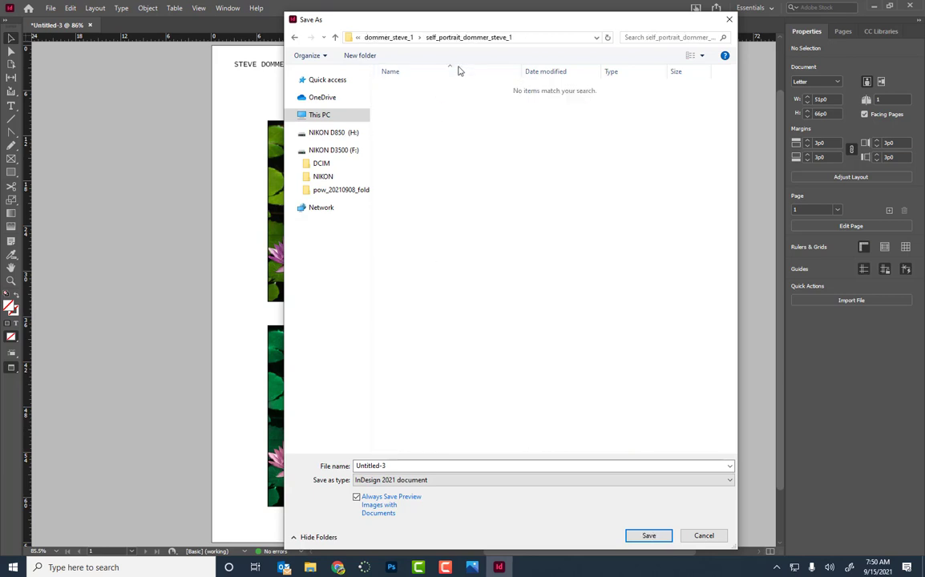
click(403, 38)
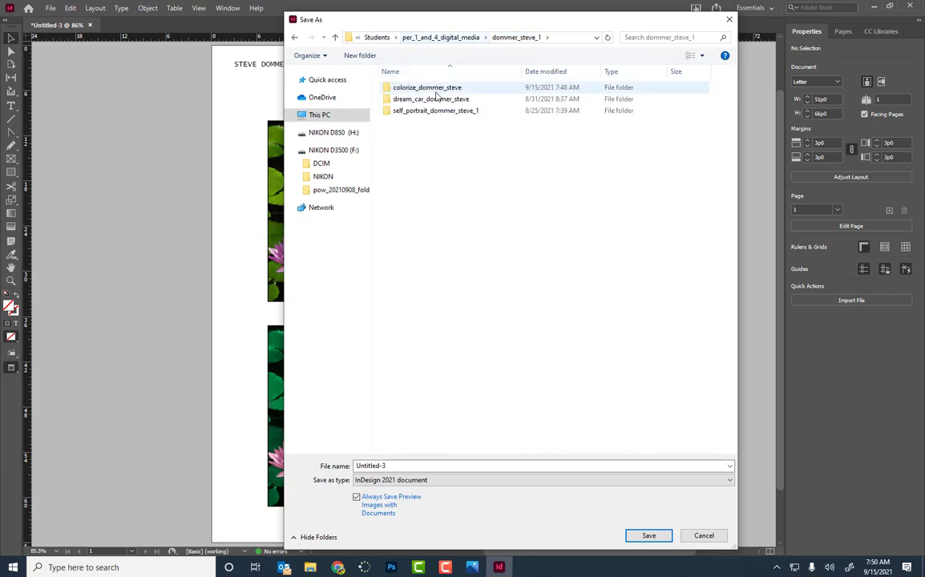
double_click(408, 80)
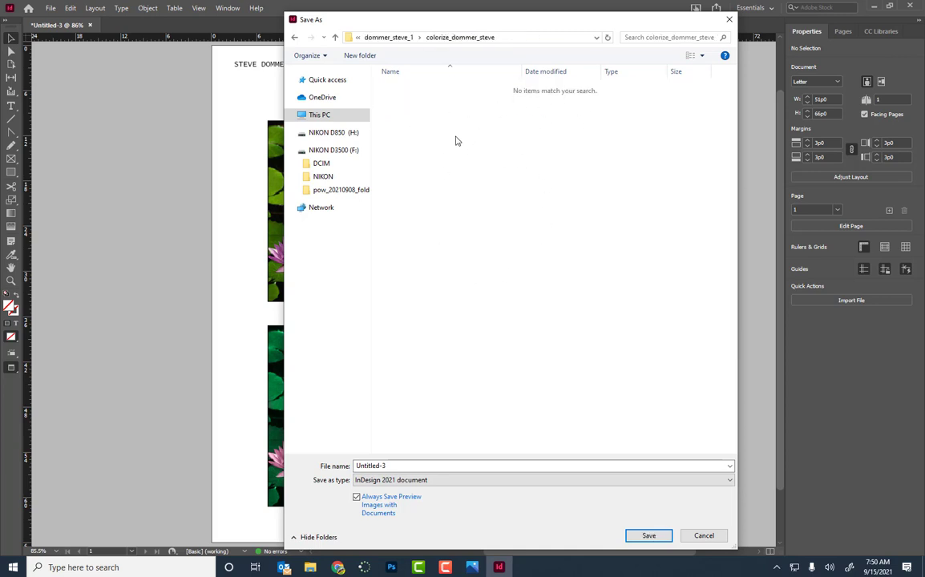
click(412, 466)
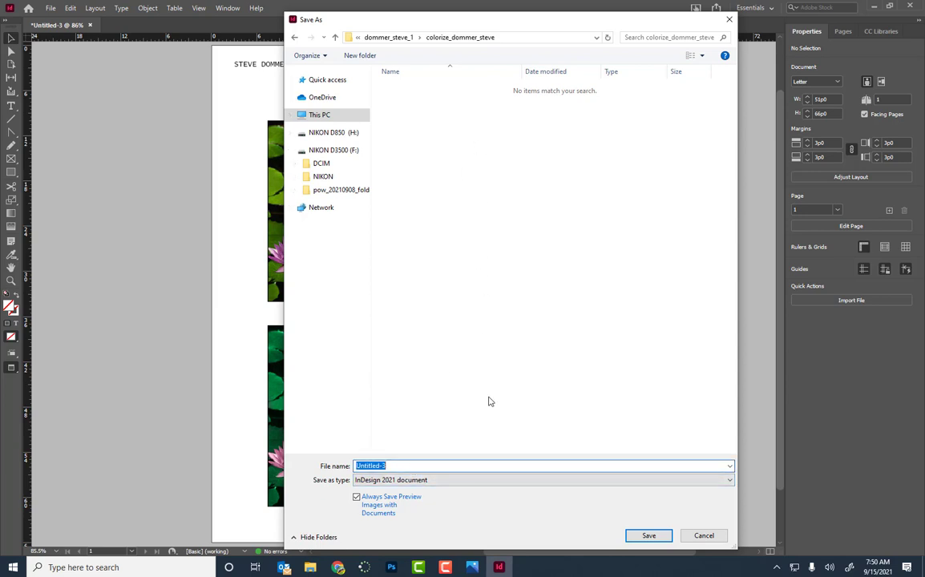
text(colorize_dommer_steve)
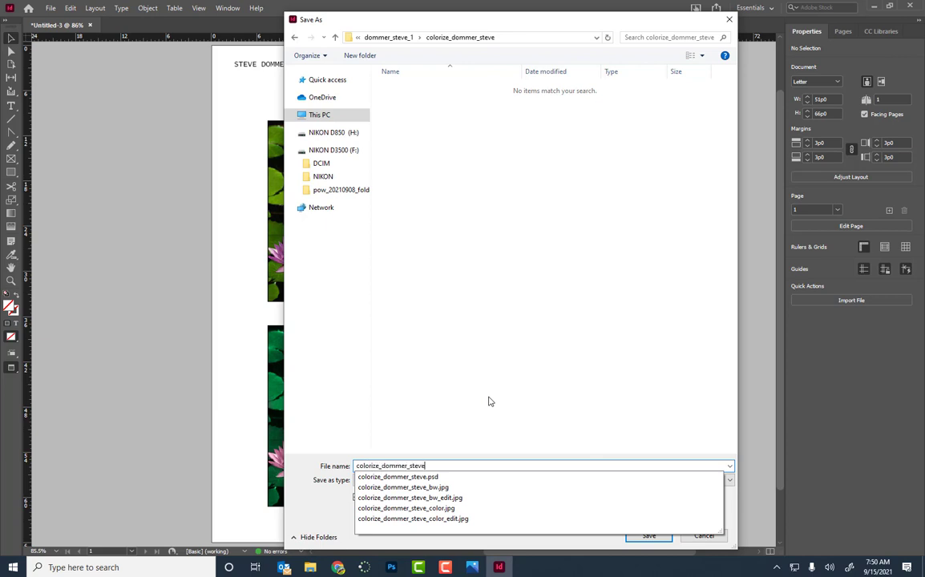
key(Return)
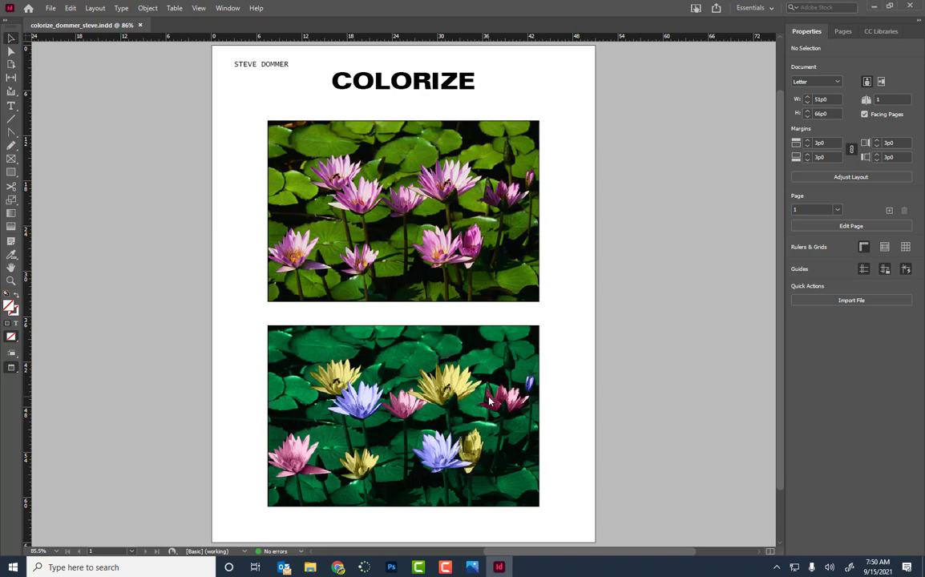
Export the layout as colorize_dommer_steve Adobe PDF (Print) with the High Quality Print preset
click(50, 8)
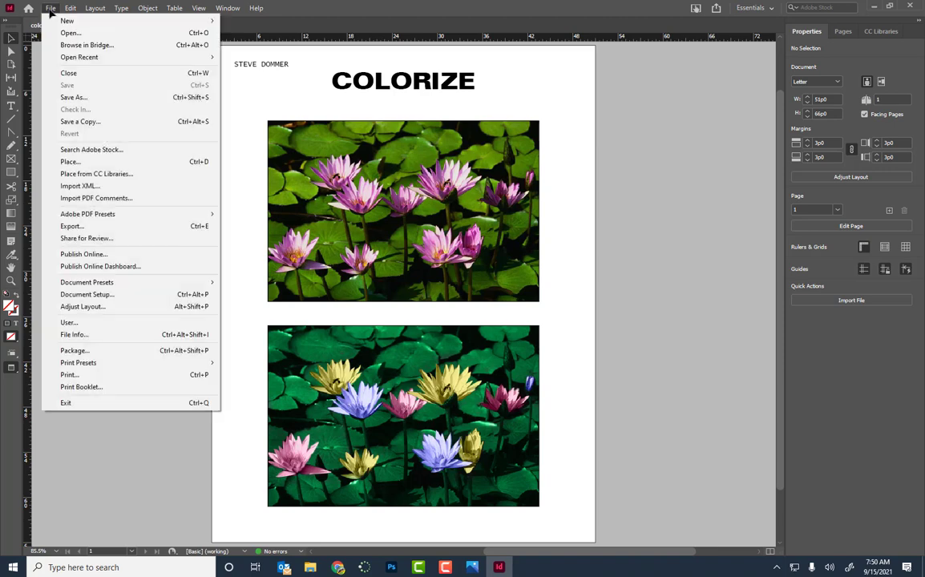
click(76, 226)
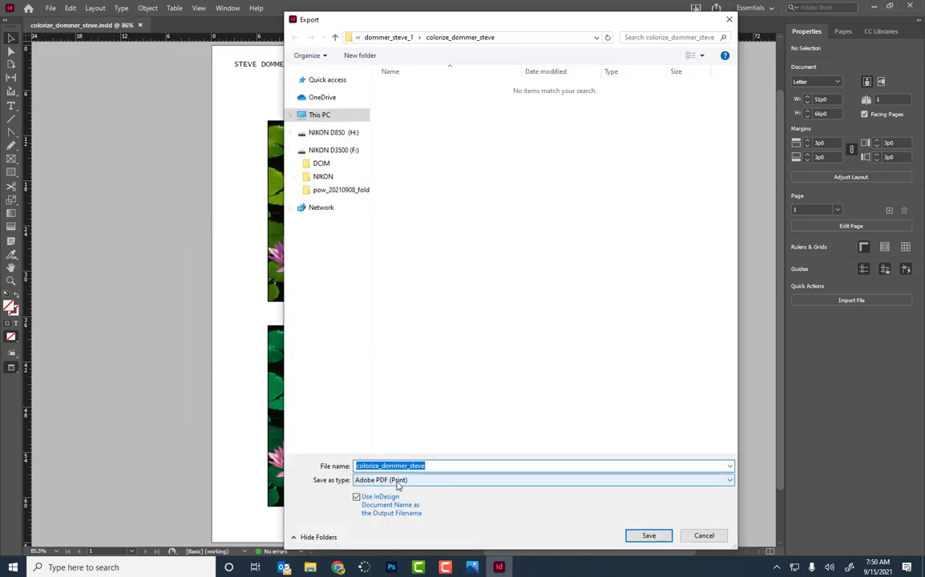
click(419, 480)
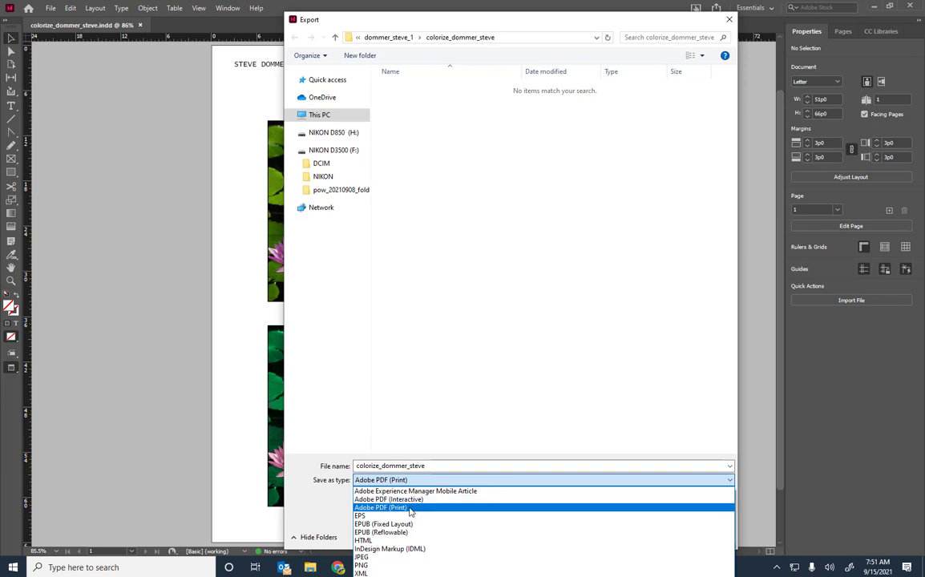
click(411, 511)
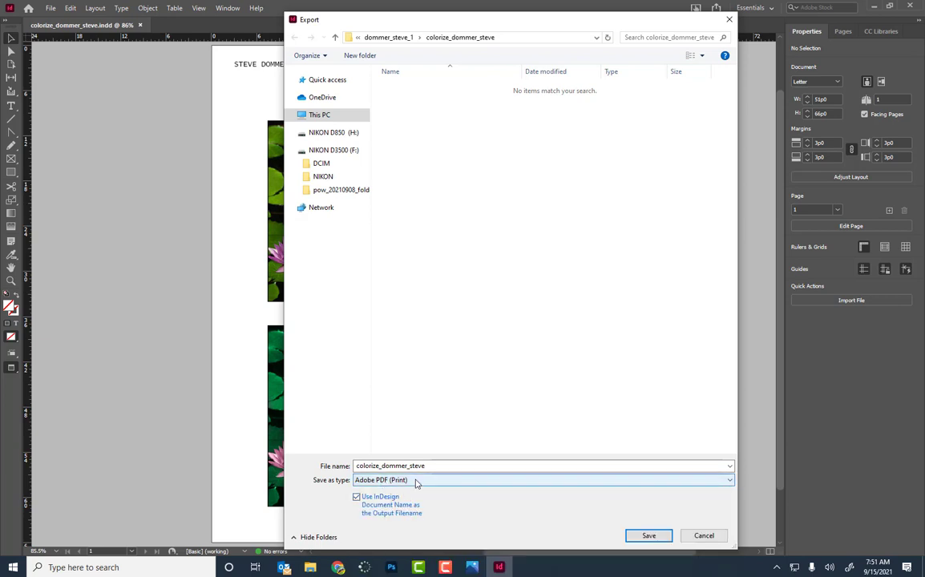
click(374, 465)
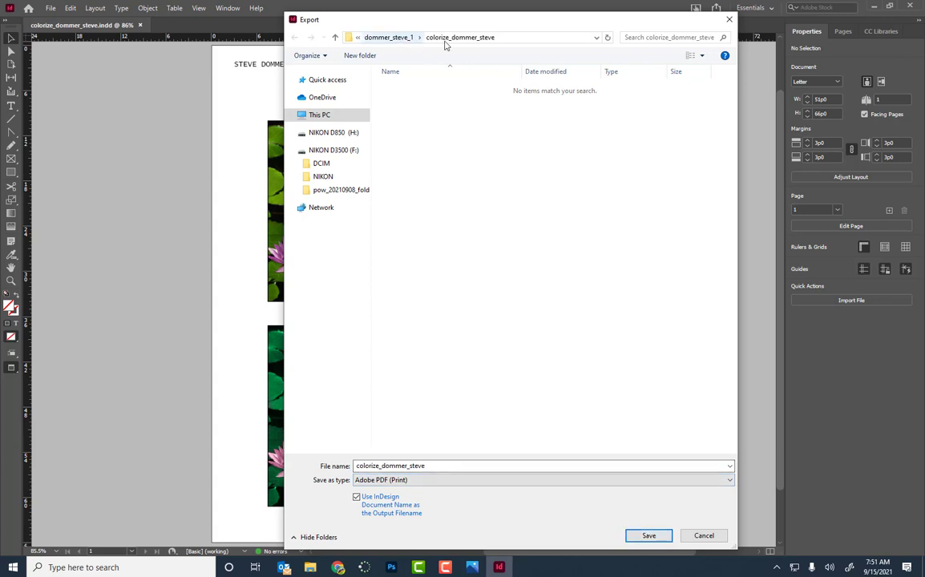
click(651, 536)
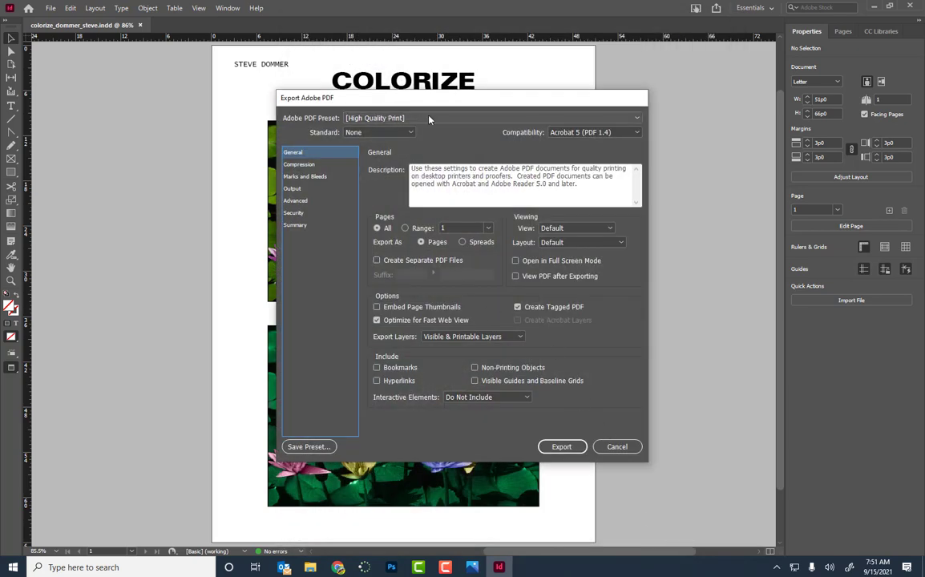
click(562, 448)
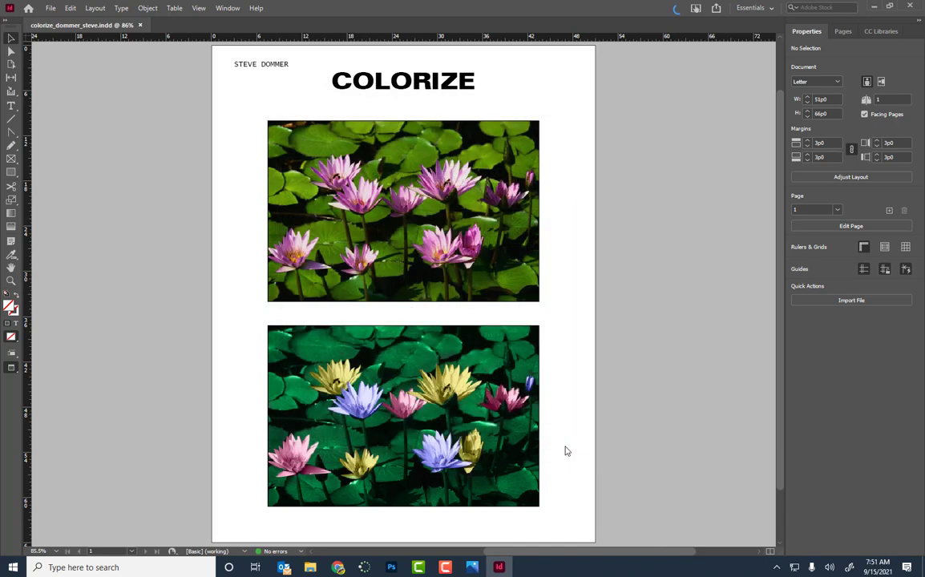
Close colorize_dommer_steve.indd, saving the changes, and minimize InDesign to show the desktop
click(143, 25)
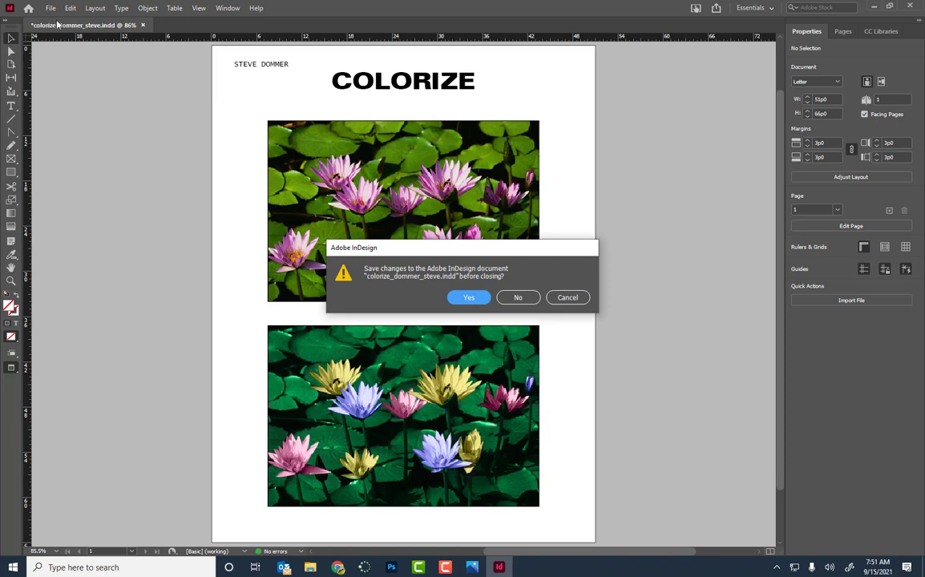
click(471, 298)
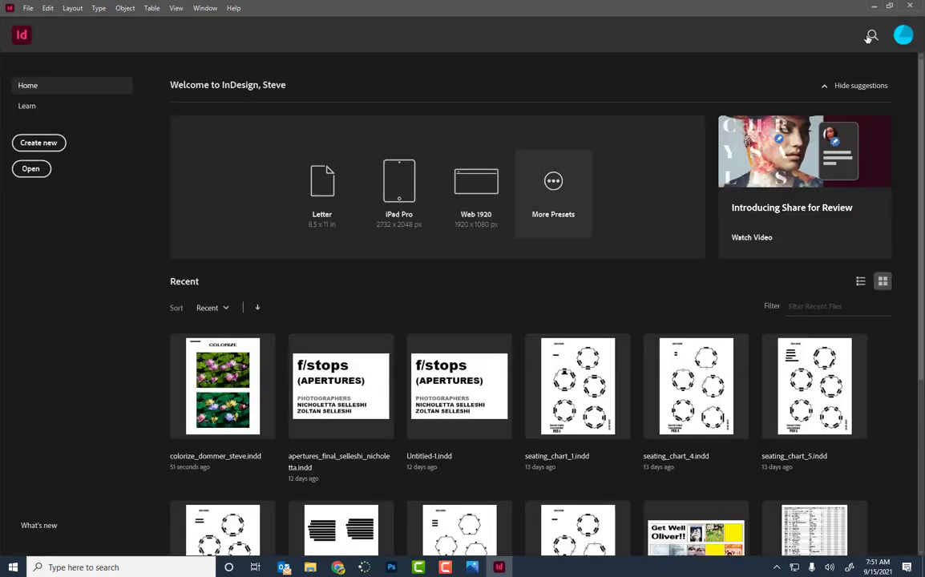
click(874, 8)
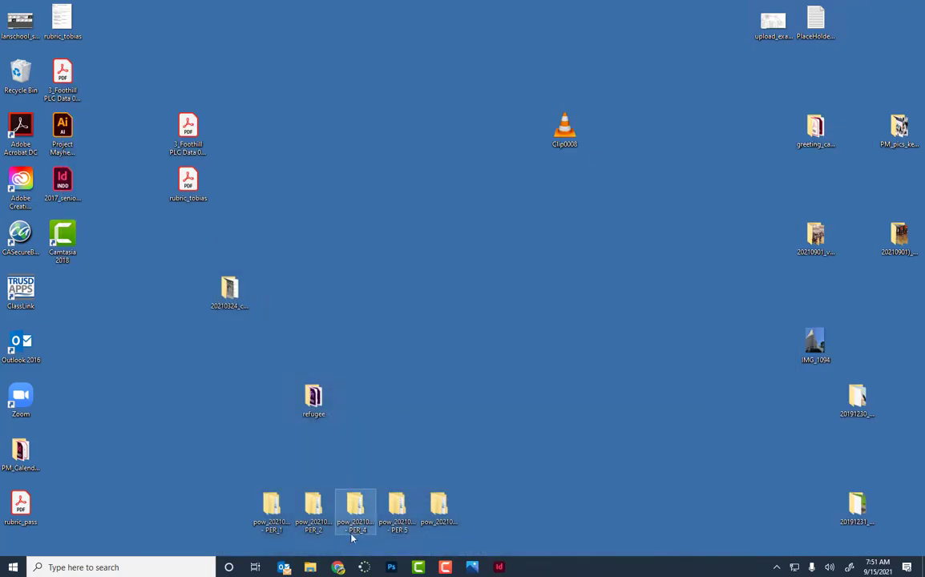
Open the exported colorize PDF from the colorize folder in Acrobat and fit the whole page in view
click(310, 567)
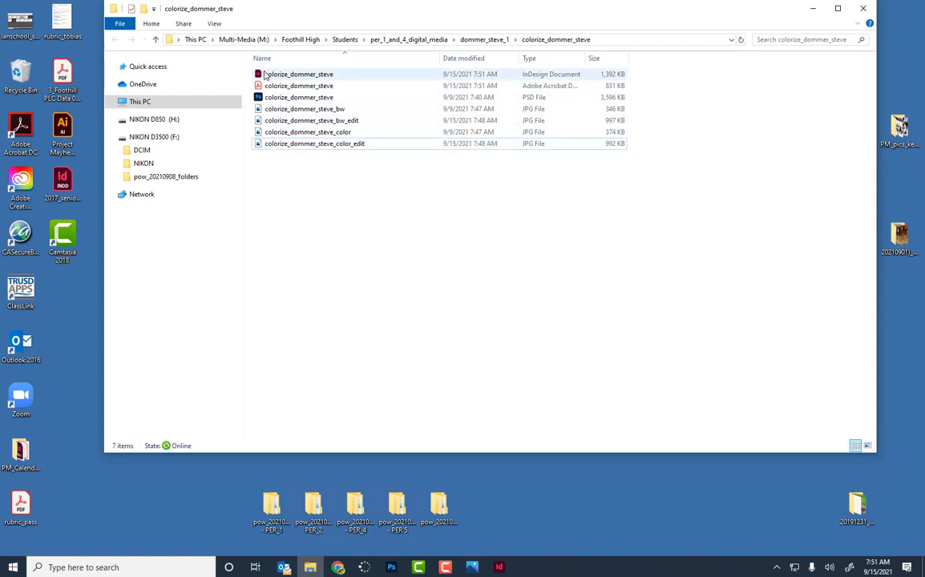
click(268, 75)
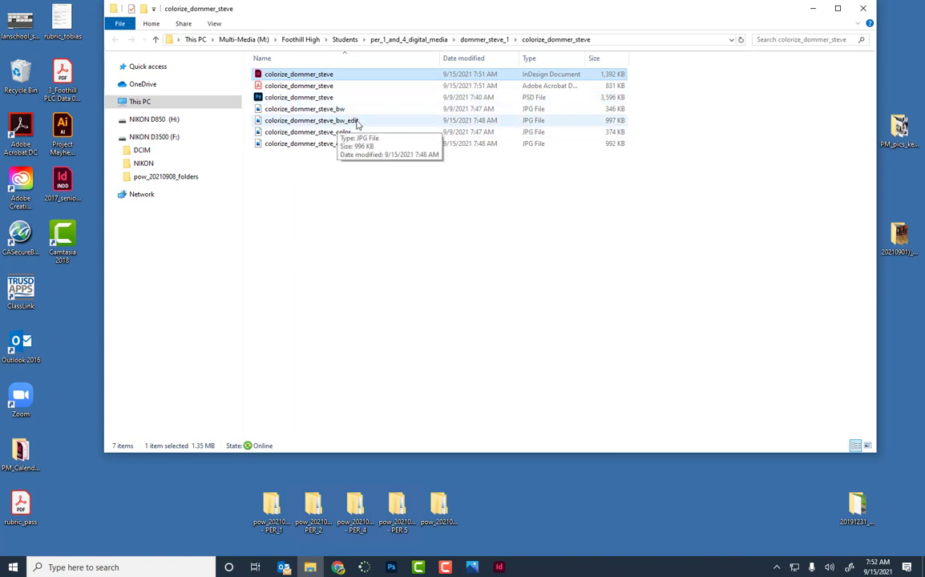
click(387, 181)
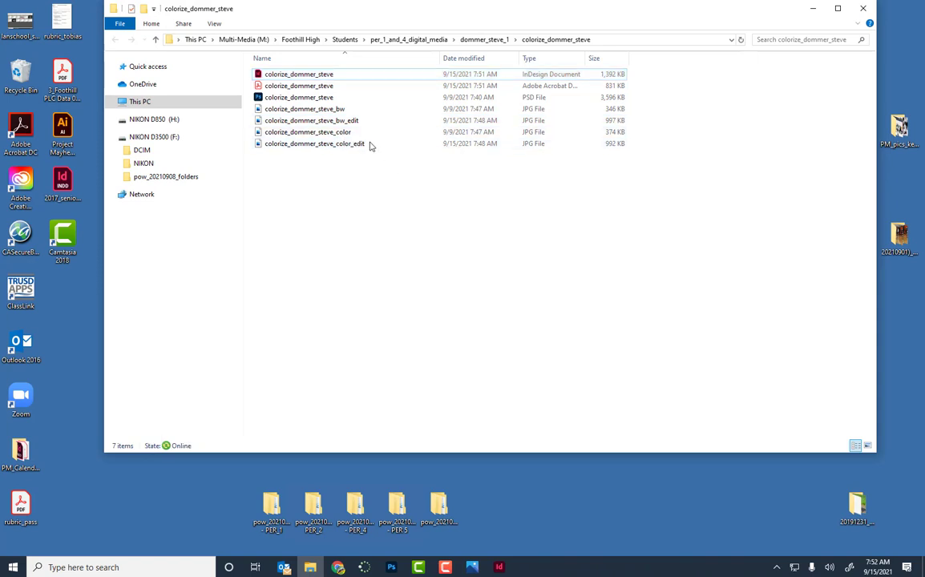
double_click(300, 85)
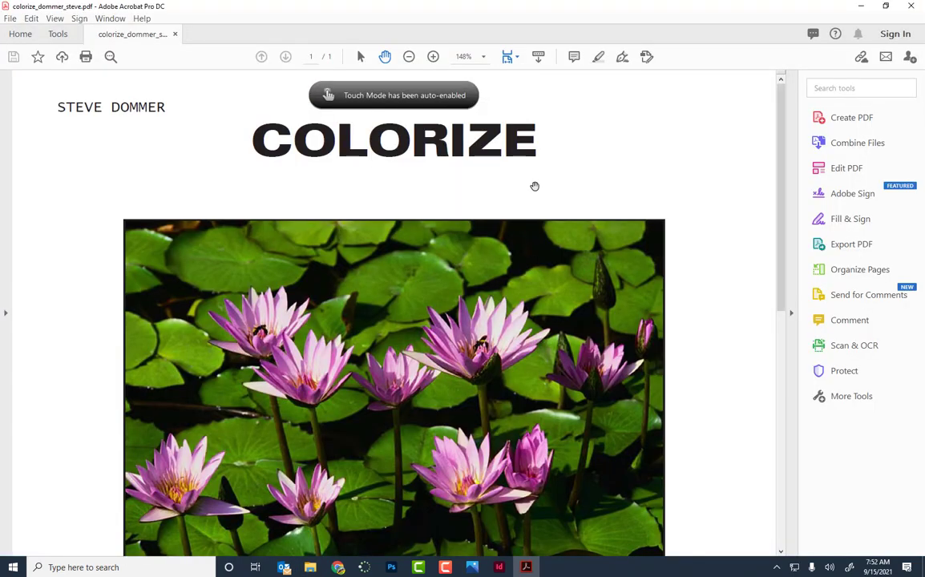
key(ctrl+0)
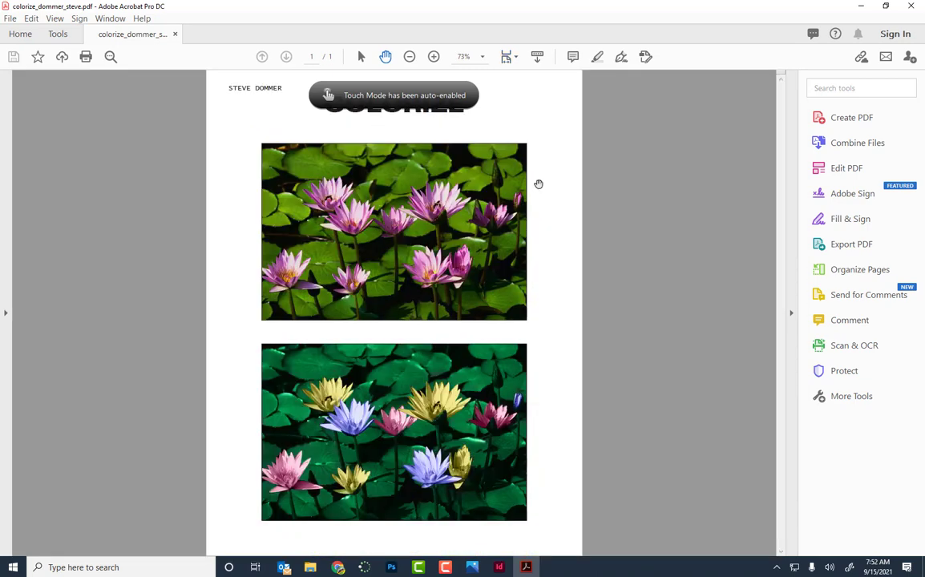